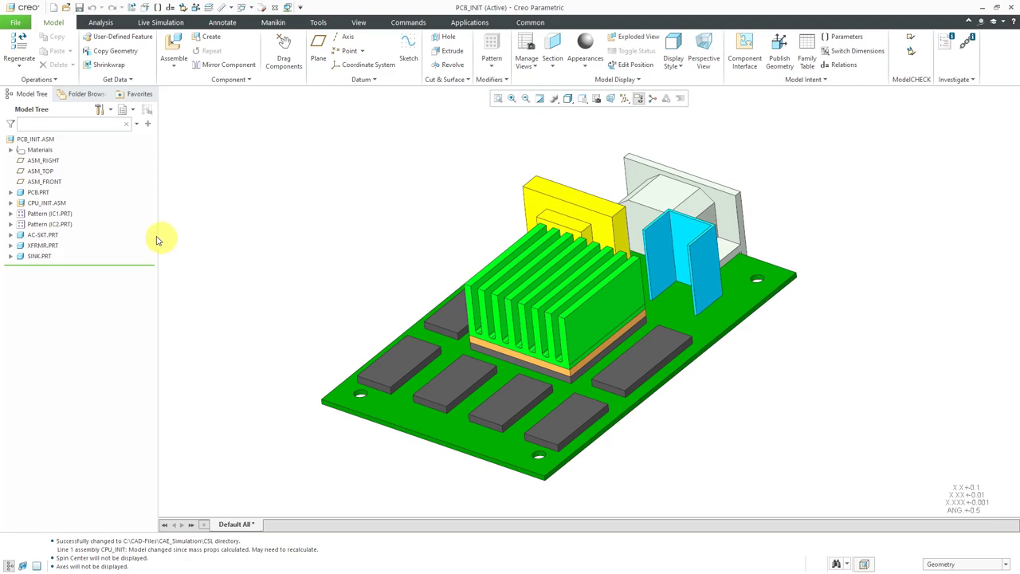
Step: Open the definition of the PCB material under PCB.PRT's Materials folder
left_click(10, 192)
left_click(21, 202)
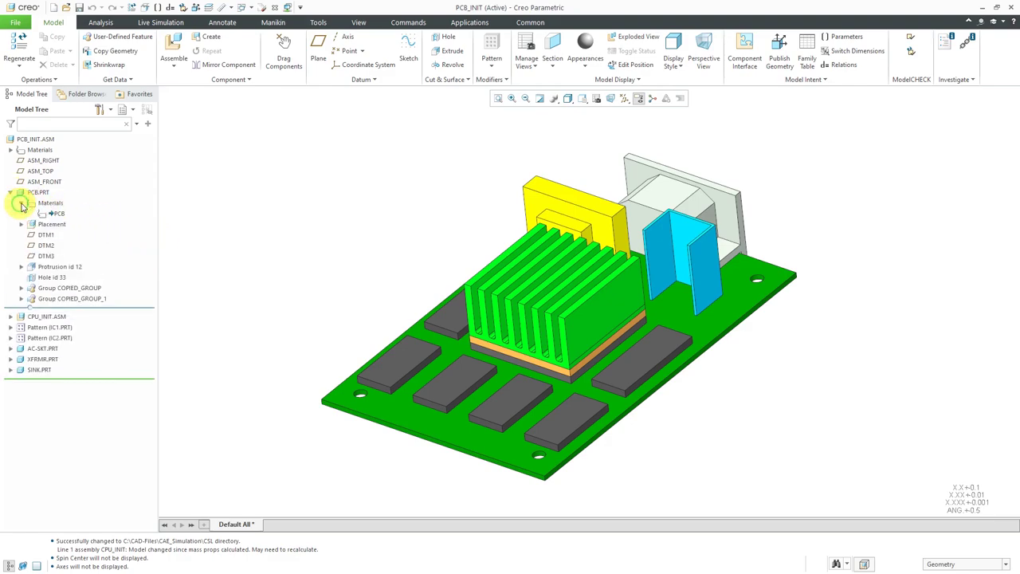
right_click(61, 214)
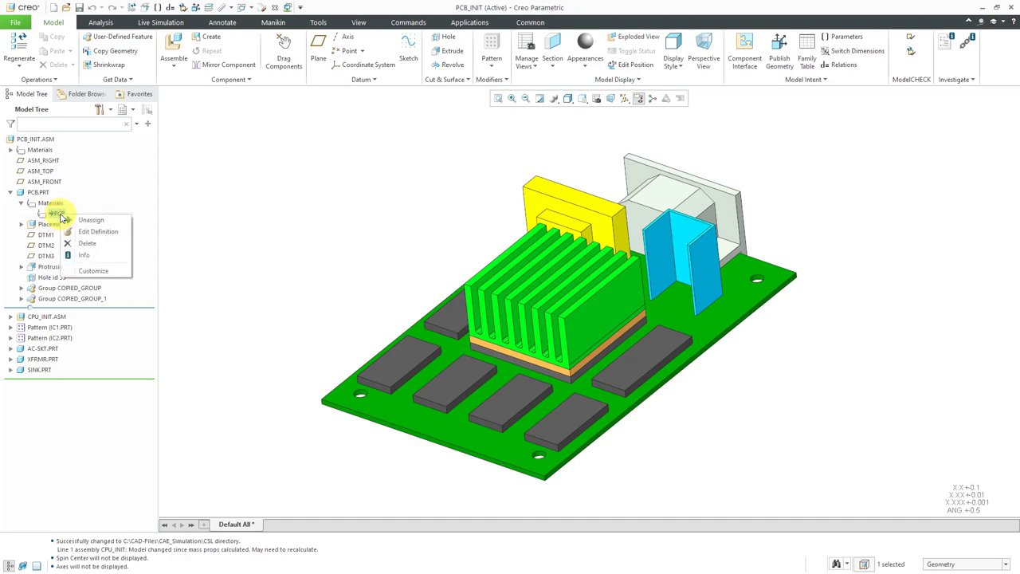
left_click(92, 232)
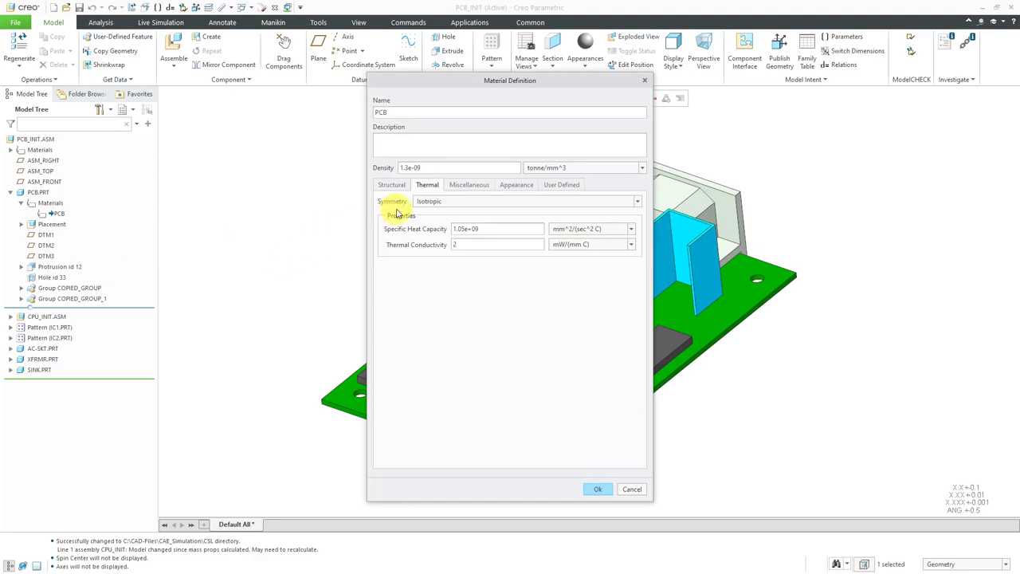
Step: Review the Isotropic symmetry and specific heat units, then cancel the material edit unchanged
left_click(443, 204)
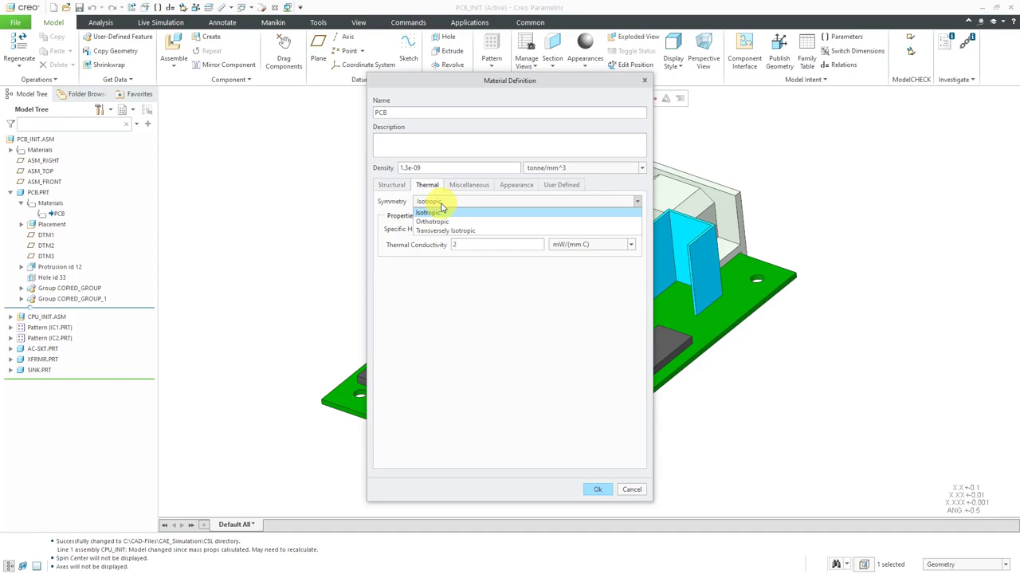
left_click(403, 315)
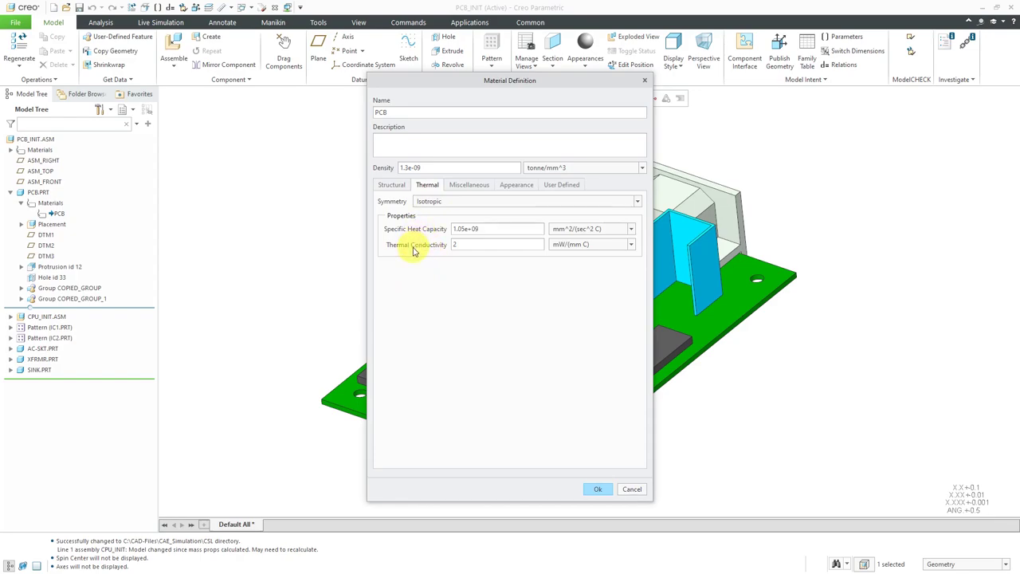
left_click(632, 230)
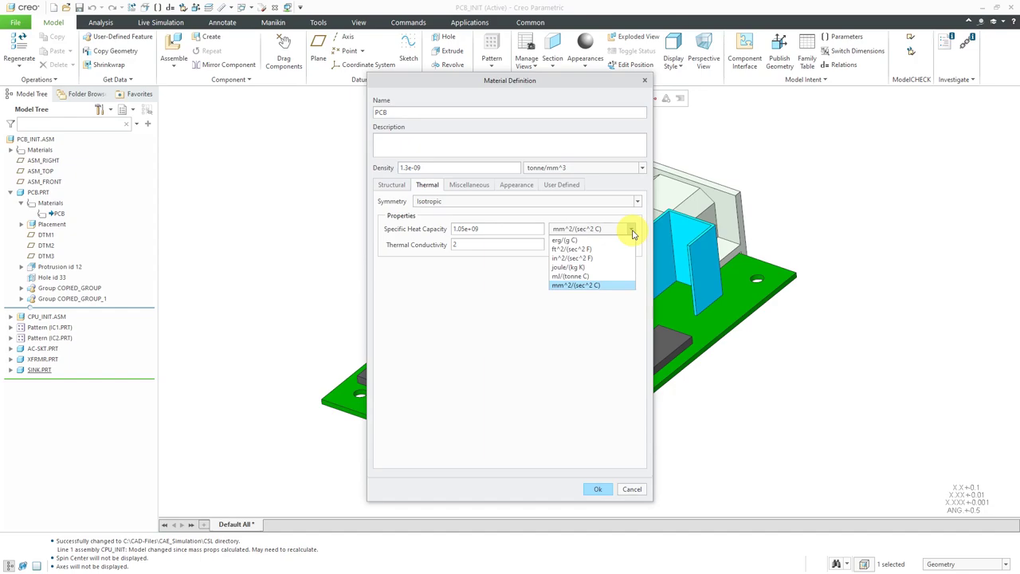
left_click(610, 285)
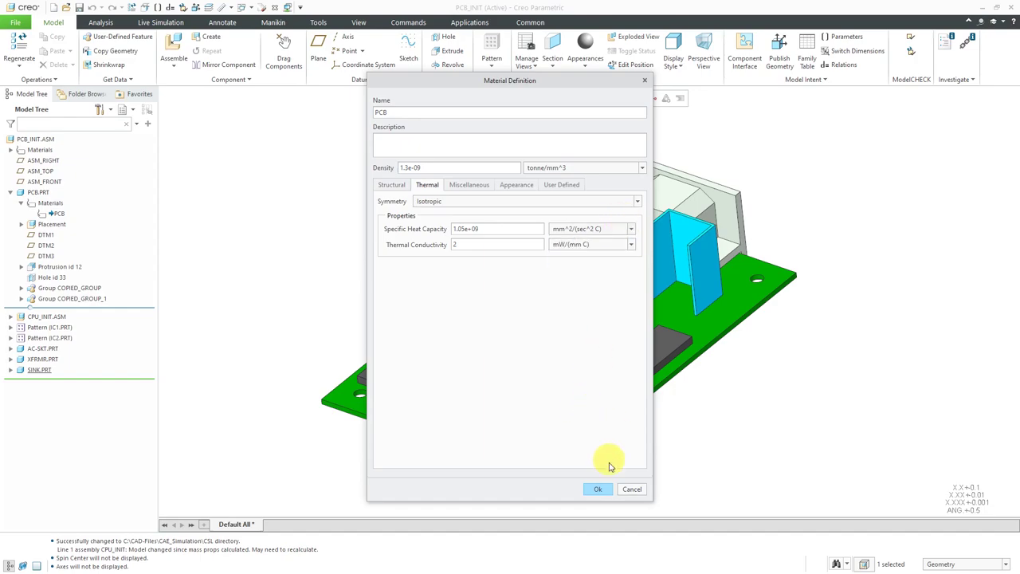
left_click(632, 489)
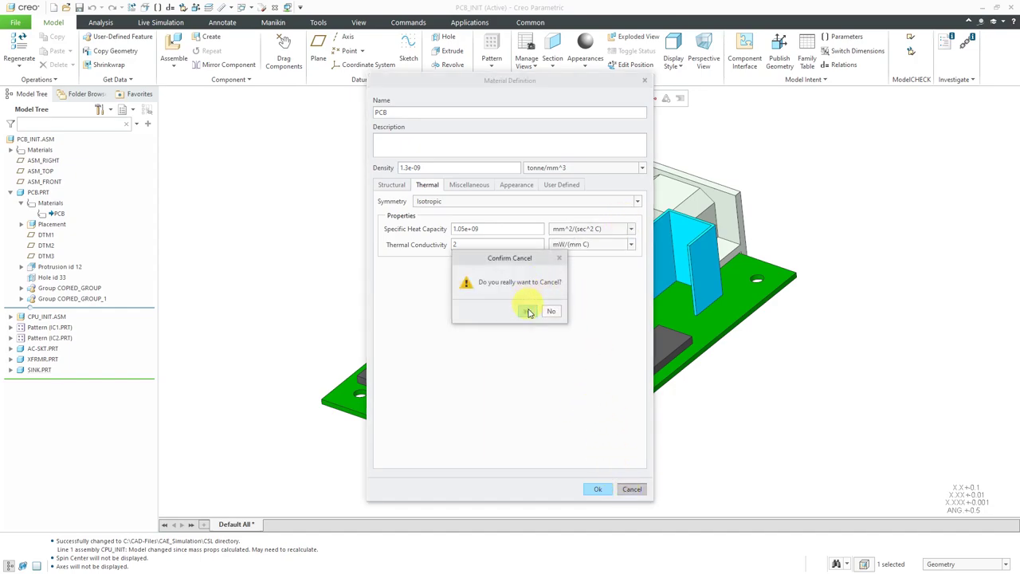
left_click(528, 312)
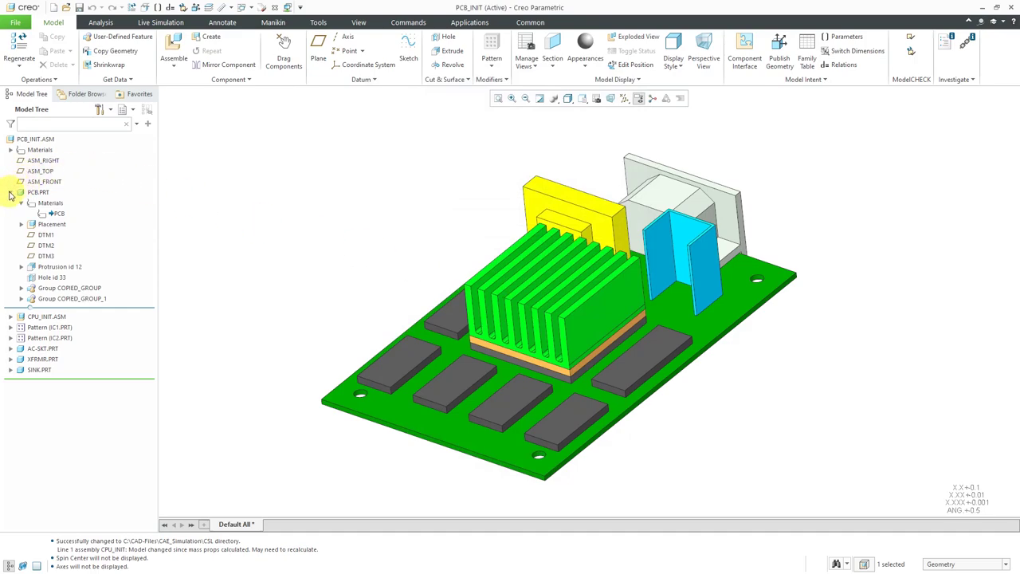
Step: Collapse PCB.PRT and expand Thermal1's Constraints in Live Simulation to show BndryCond13
left_click(10, 193)
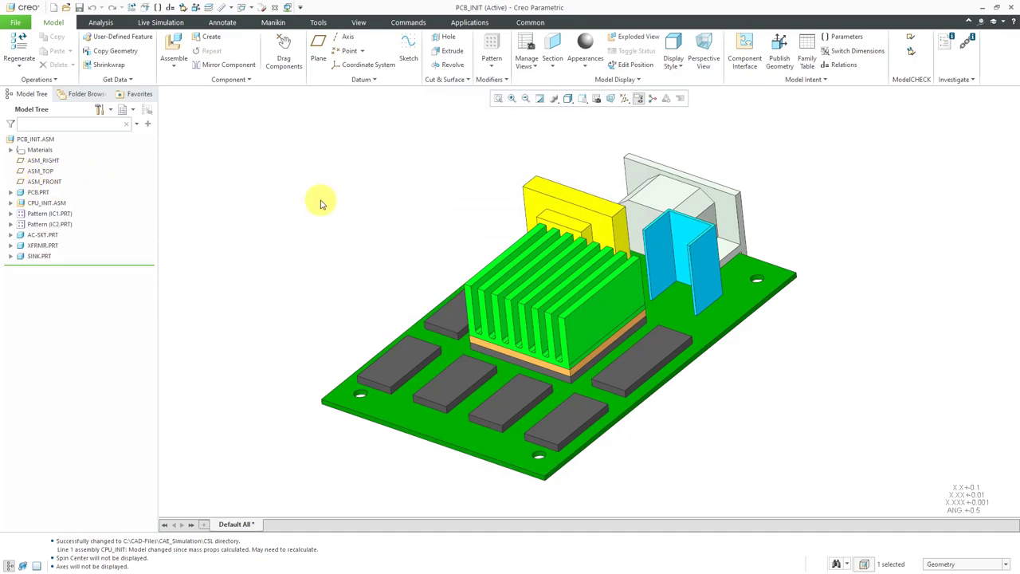
left_click(167, 23)
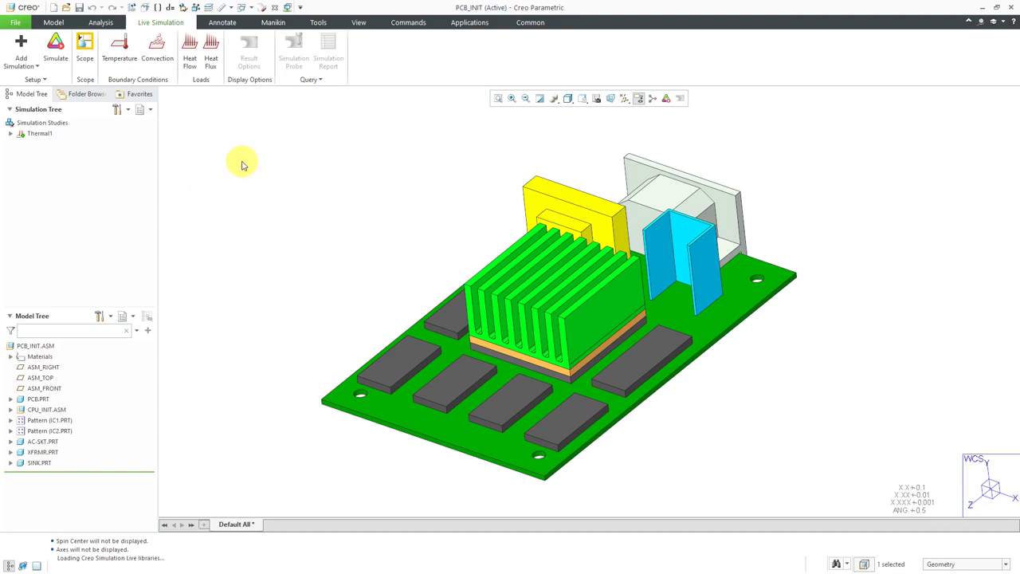
left_click(11, 134)
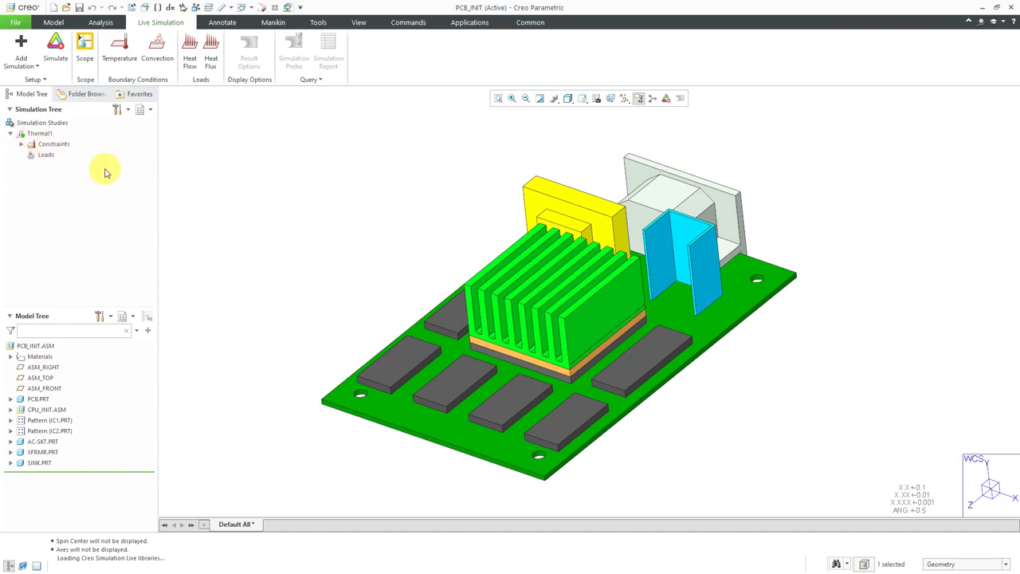
left_click(21, 145)
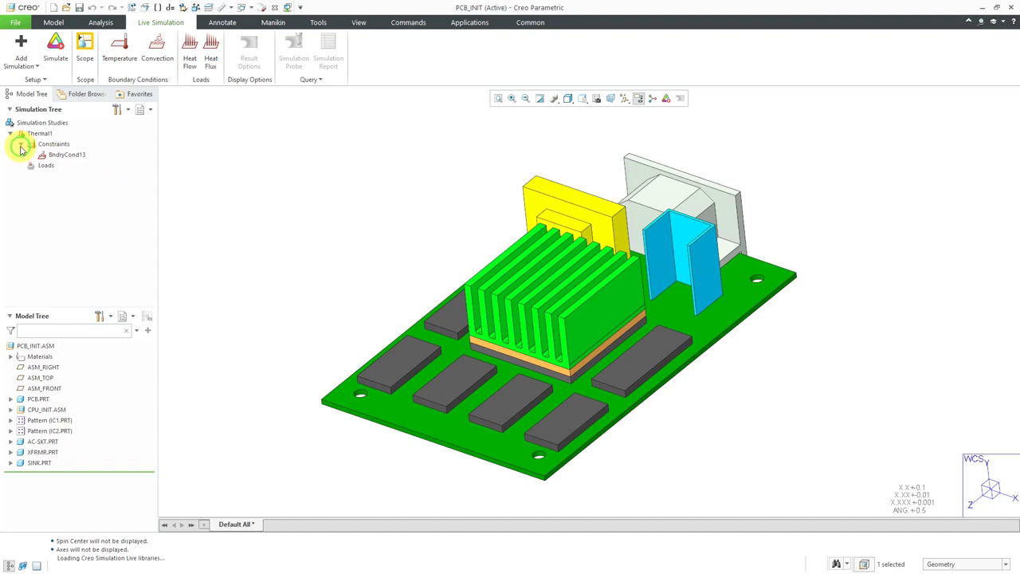
right_click(69, 155)
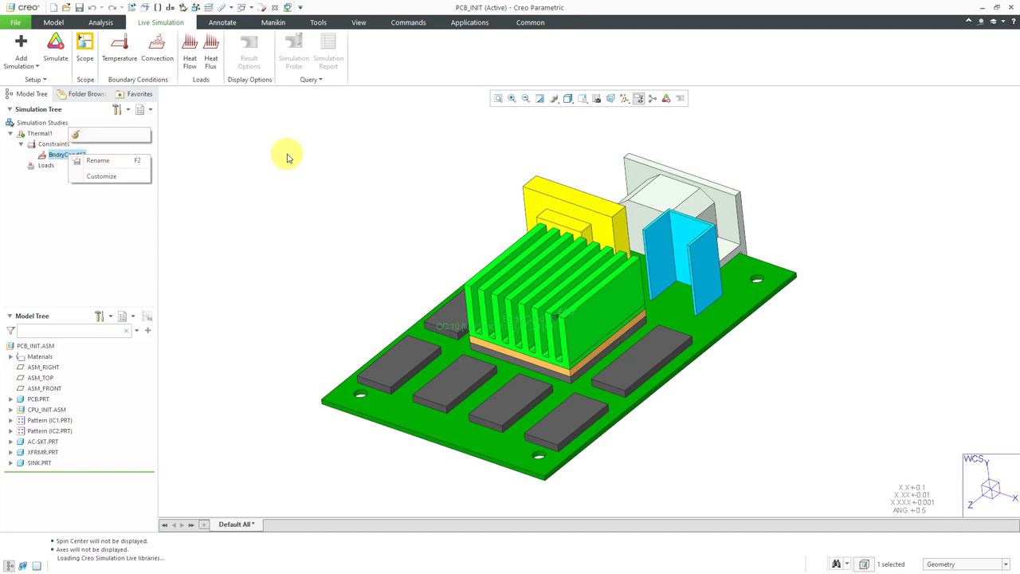
left_click(70, 154)
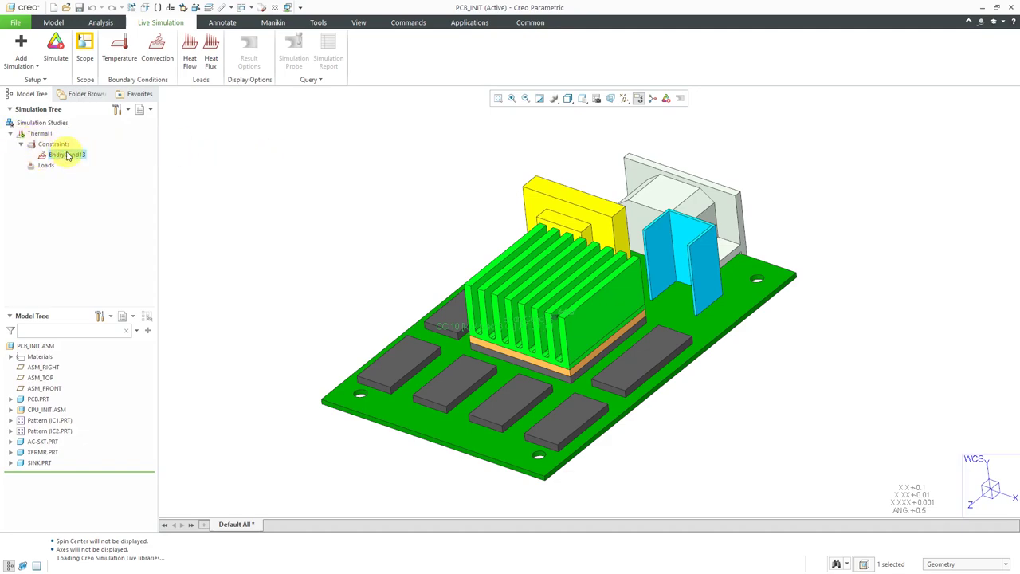
Step: Add a new Thermal study, Thermal2, alongside Thermal1 in the Simulation Tree
left_click(36, 70)
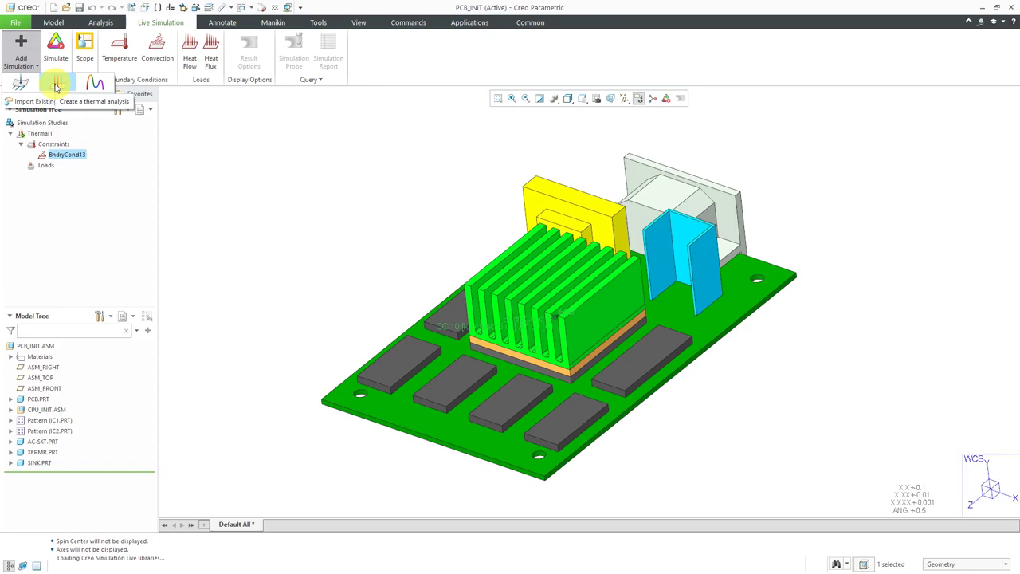
left_click(56, 86)
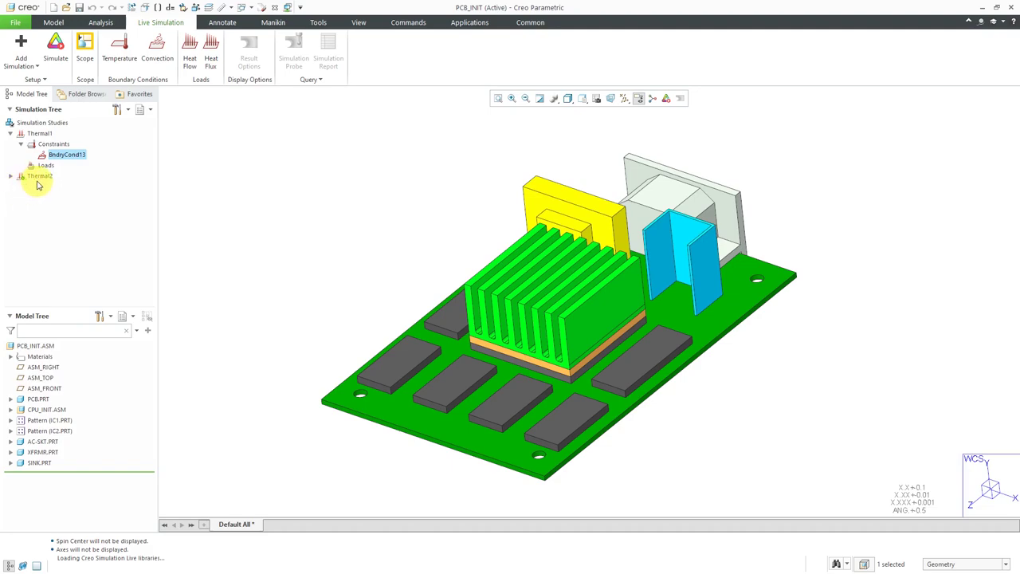
right_click(45, 135)
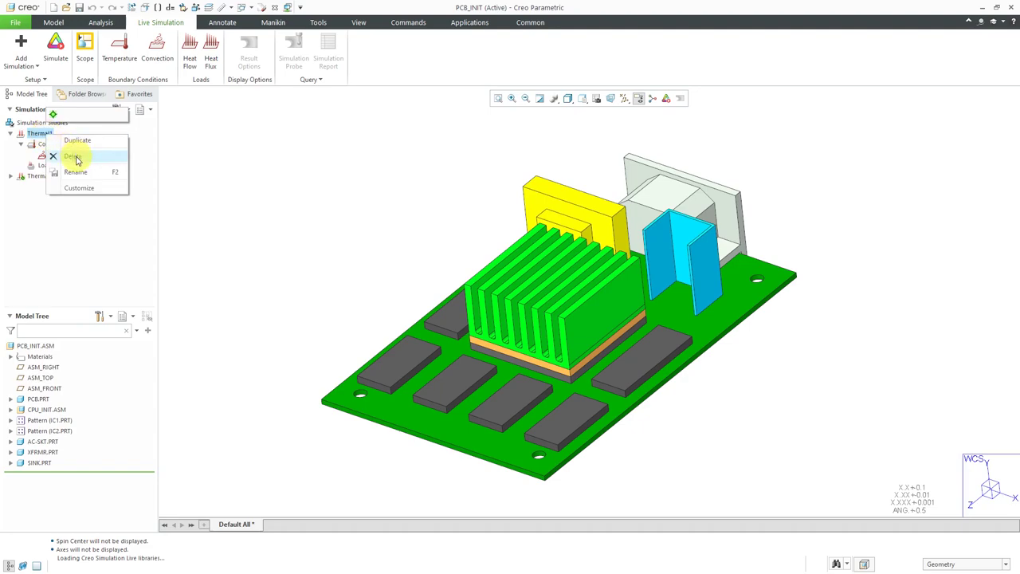
left_click(295, 157)
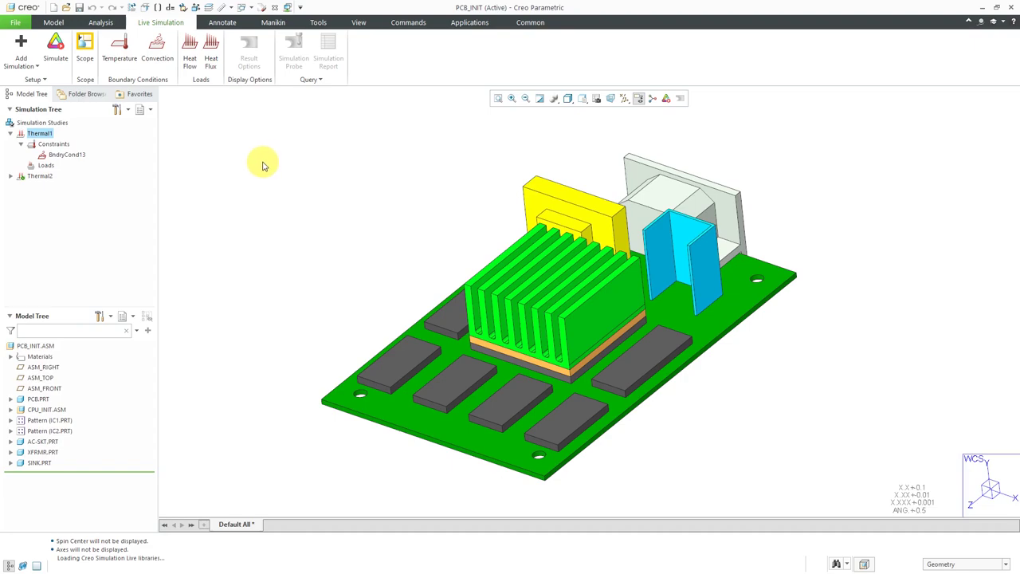
Step: Apply a 1 W heat flow load to the top faces of both IC1 chips
left_click(189, 64)
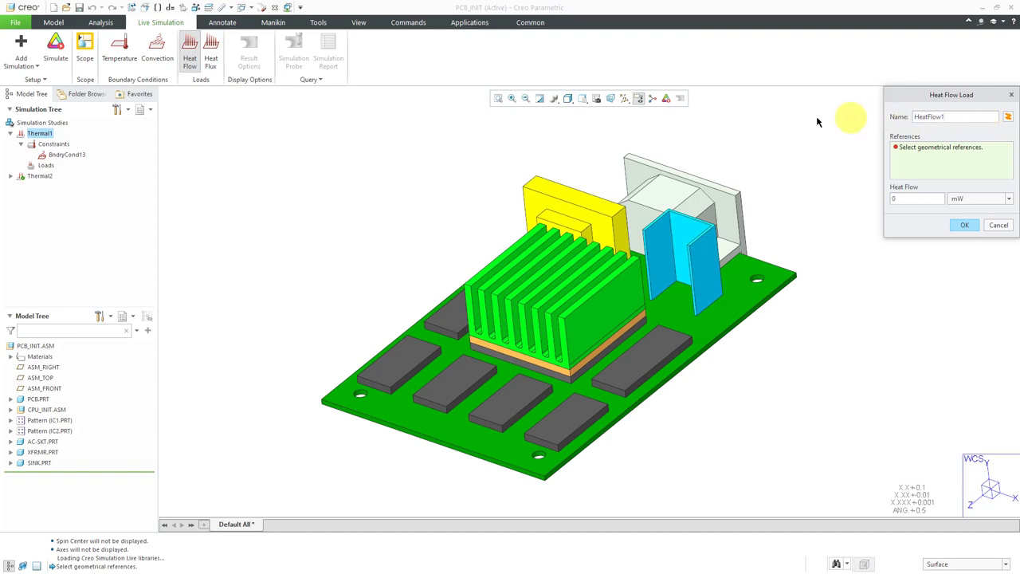
mouse_move(386, 245)
middle_mouse_down()
mouse_move(409, 209)
mouse_move(424, 250)
middle_mouse_up()
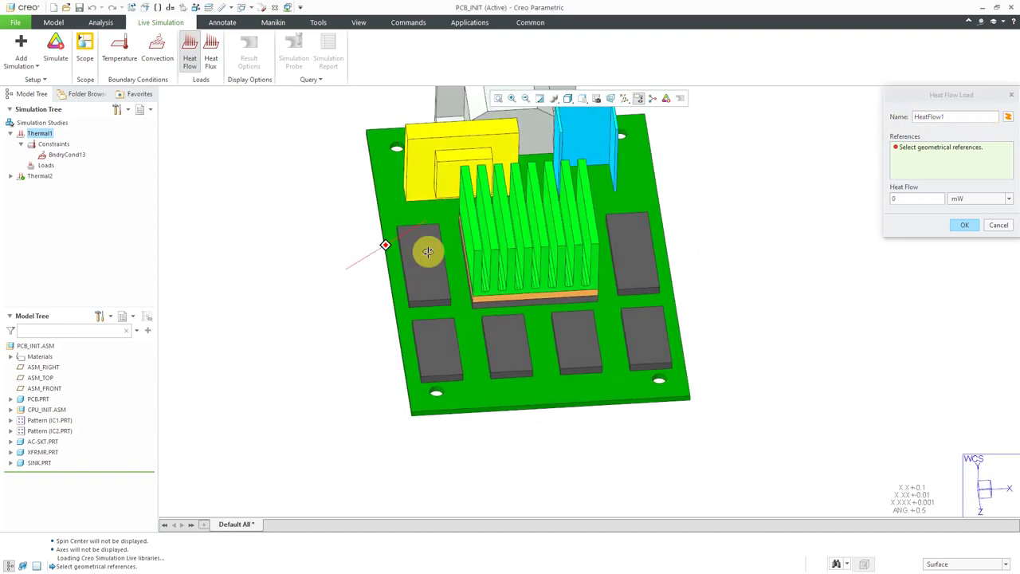
left_click(425, 265)
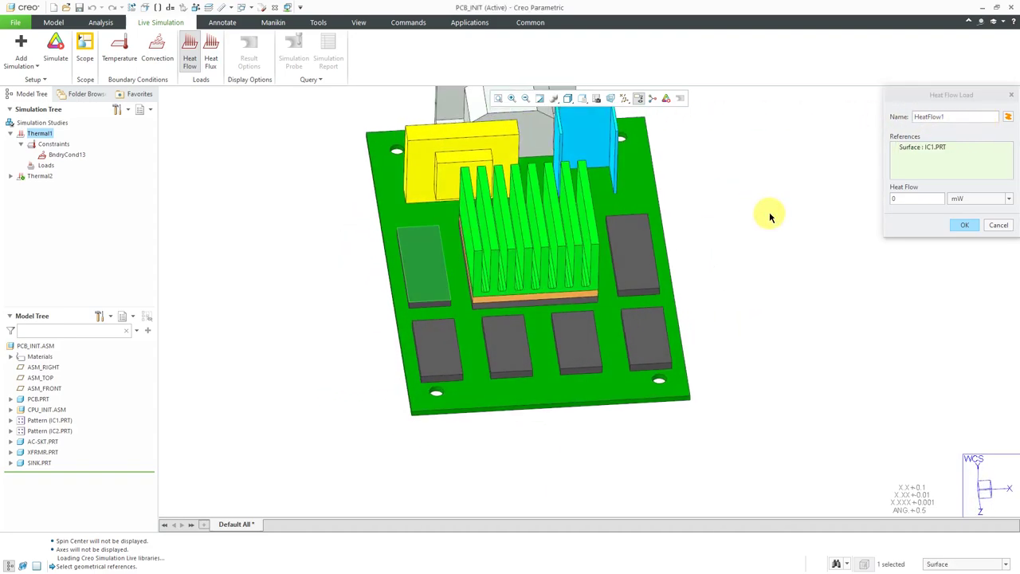
left_click(635, 250, "ctrl")
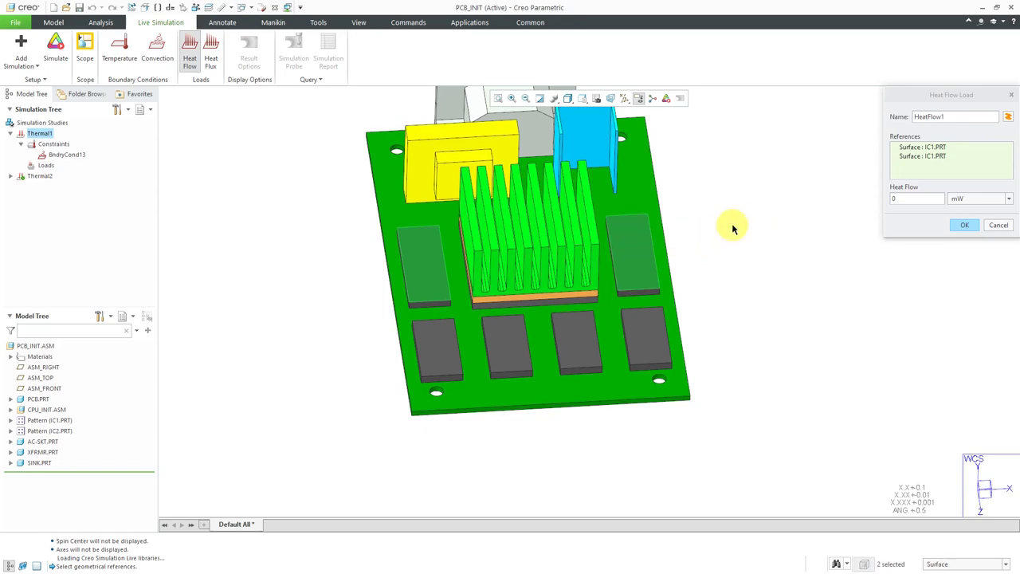
left_click(996, 204)
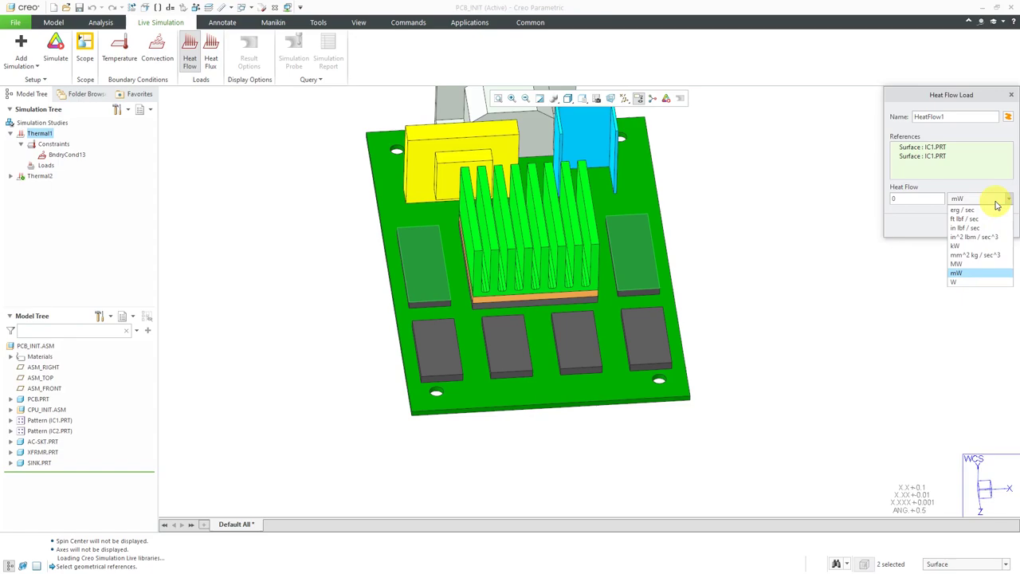
left_click(959, 282)
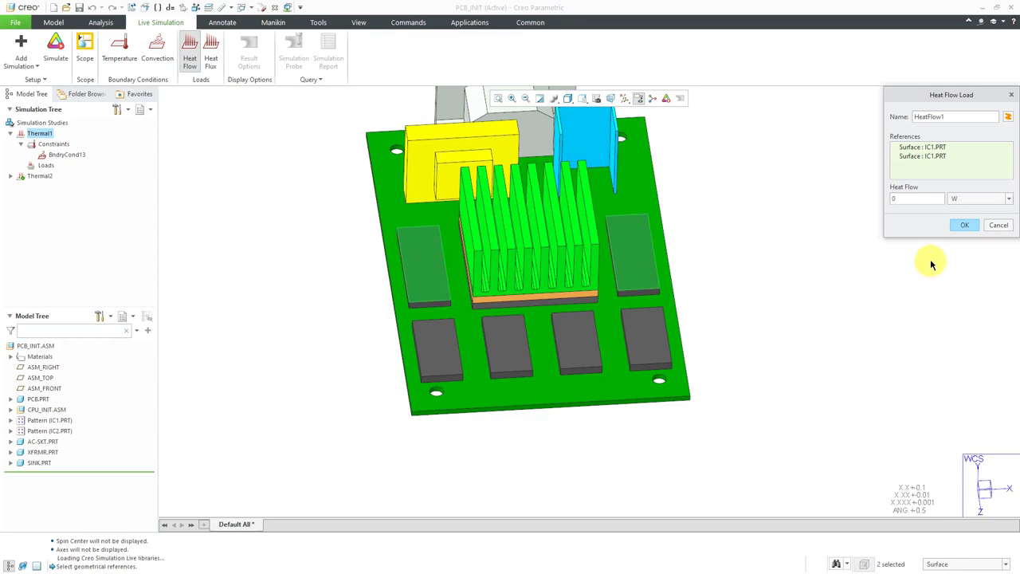
double_click(921, 197)
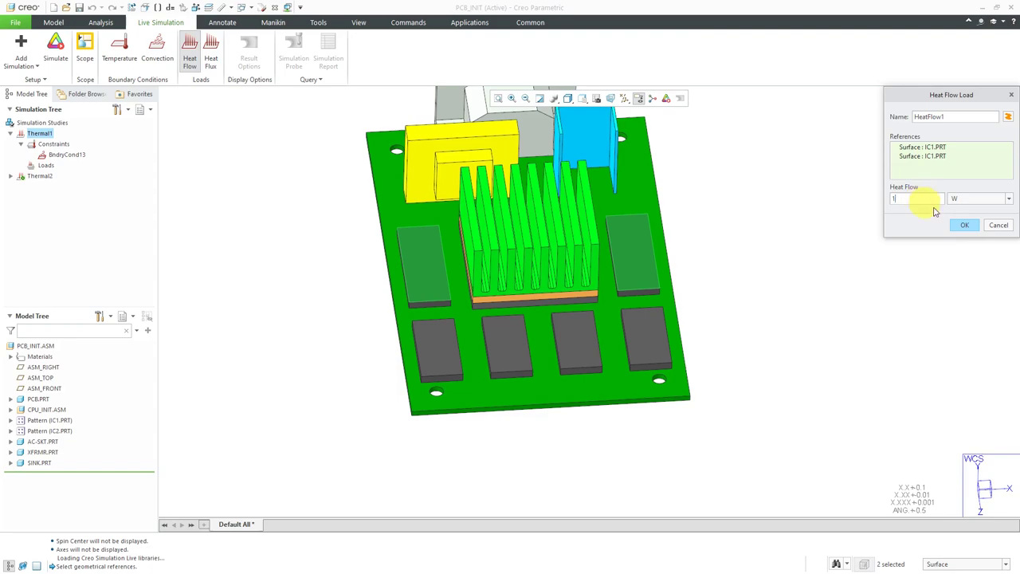
left_click(965, 226)
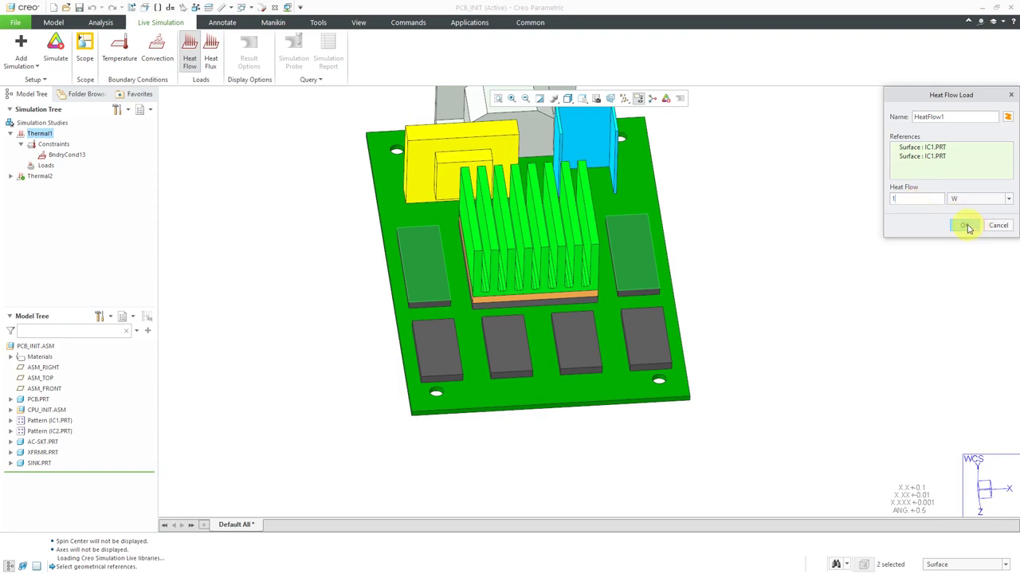
mouse_move(781, 235)
middle_mouse_down()
mouse_move(758, 212)
mouse_move(763, 235)
middle_mouse_up()
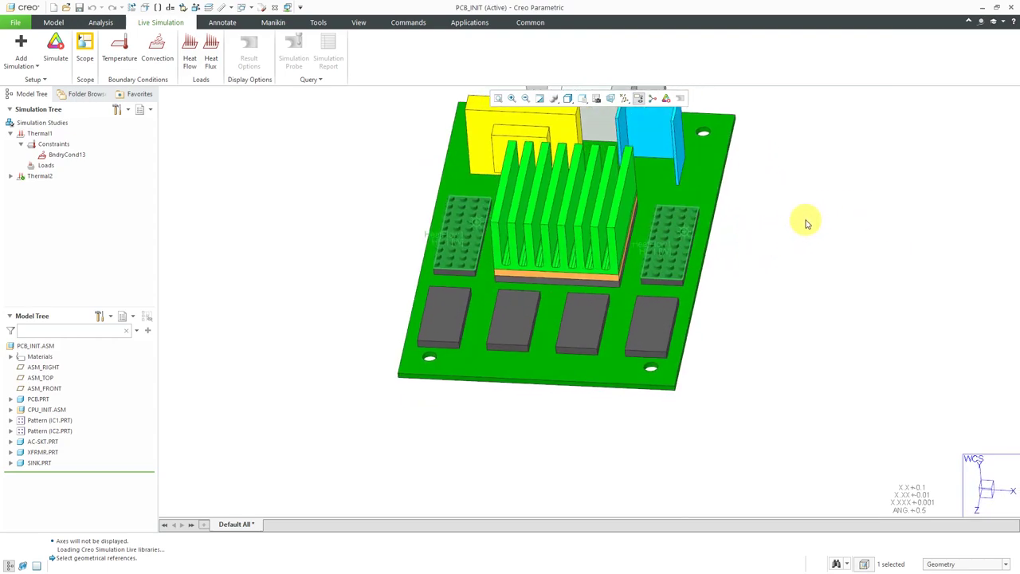
Step: Apply a 2 W heat flow load, HeatFlow2, to the top faces of the four IC2 chips
left_click(191, 49)
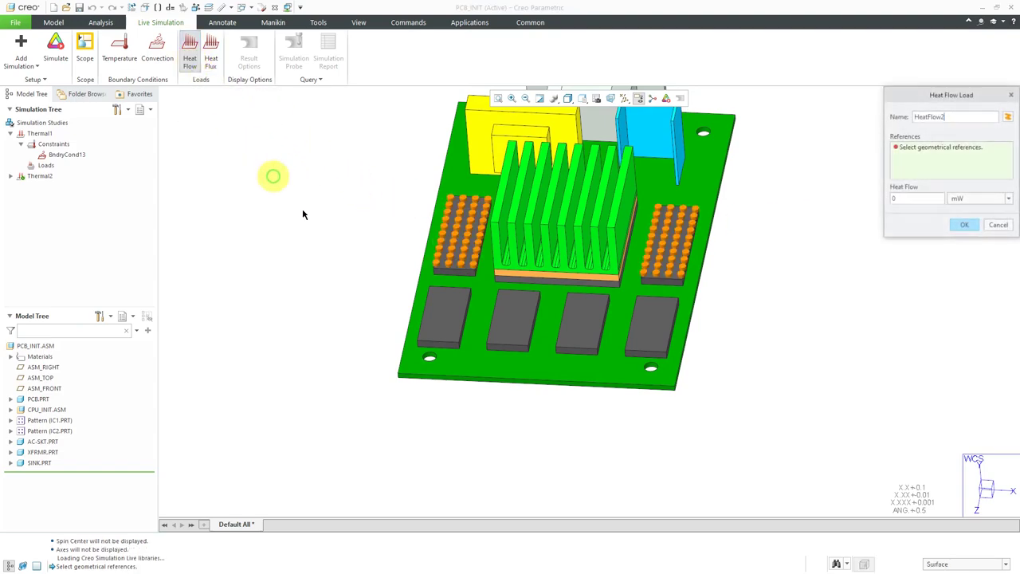
left_click(435, 313)
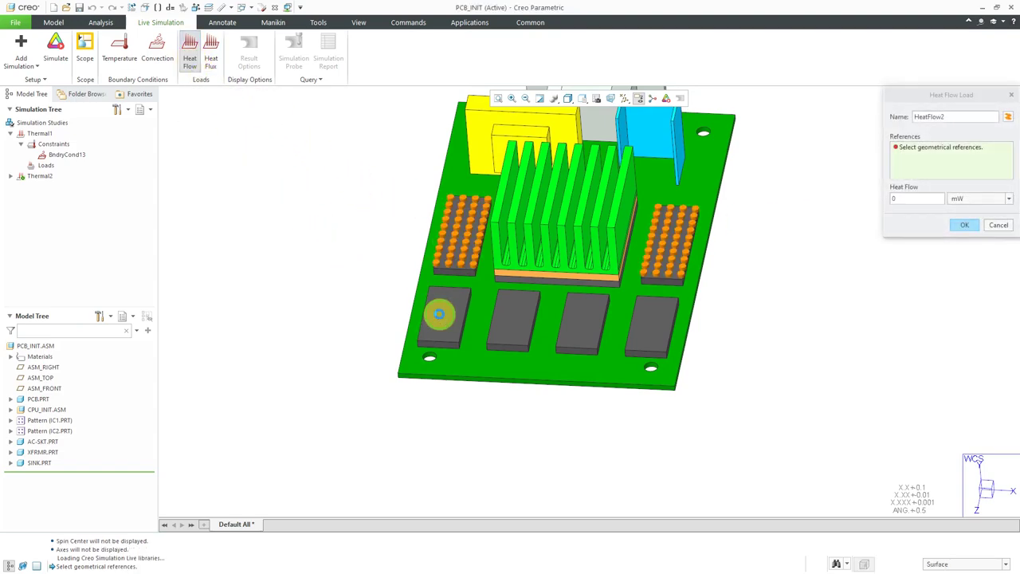
left_click(519, 329, "ctrl")
left_click(578, 326, "ctrl")
left_click(647, 327, "ctrl")
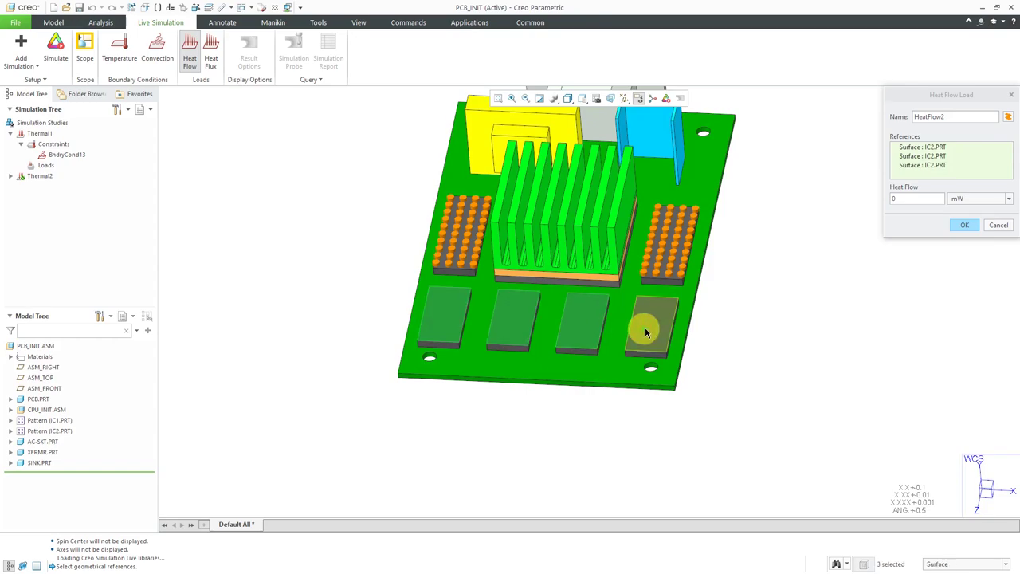
left_click(995, 203)
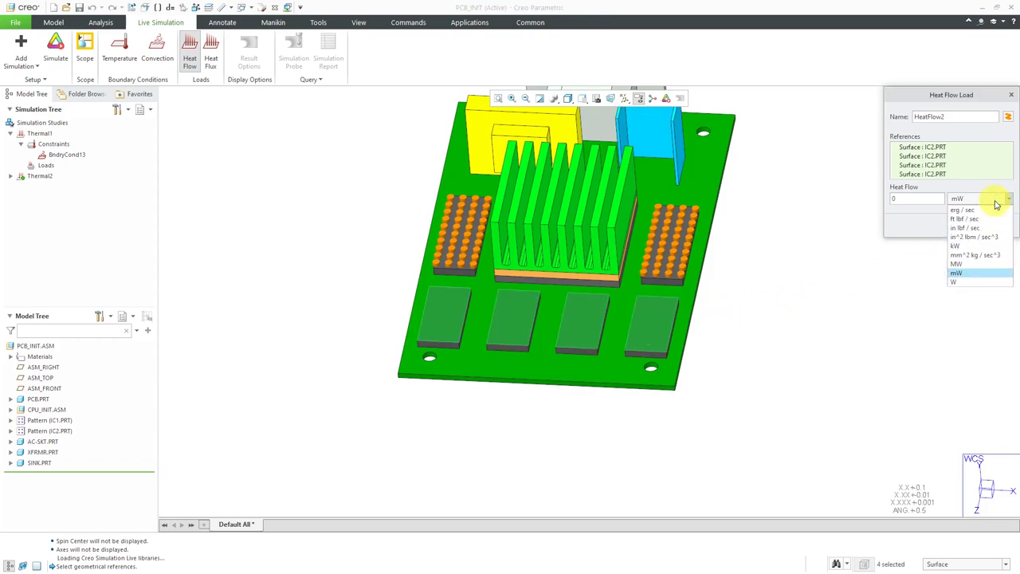
left_click(966, 283)
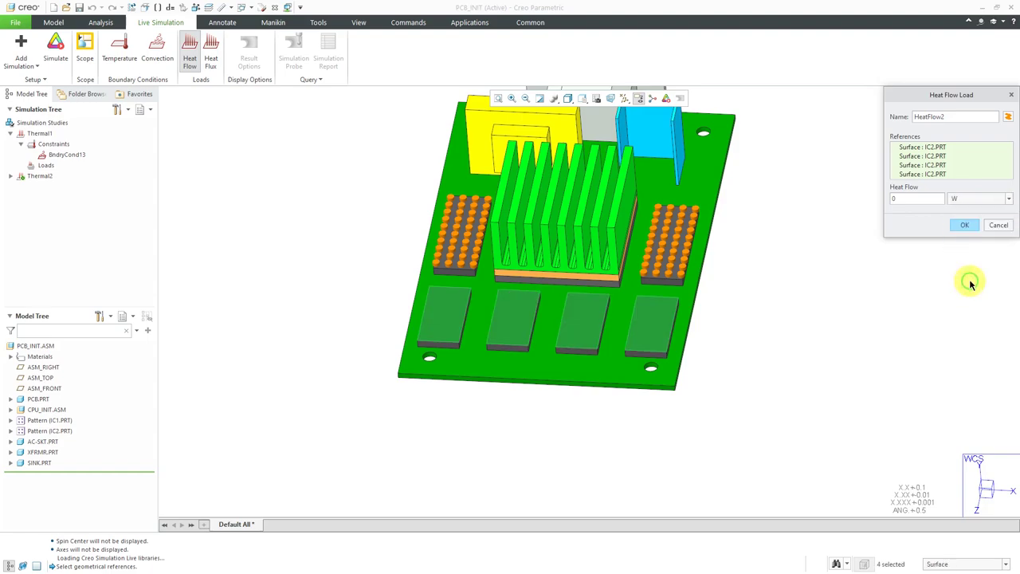
double_click(913, 199)
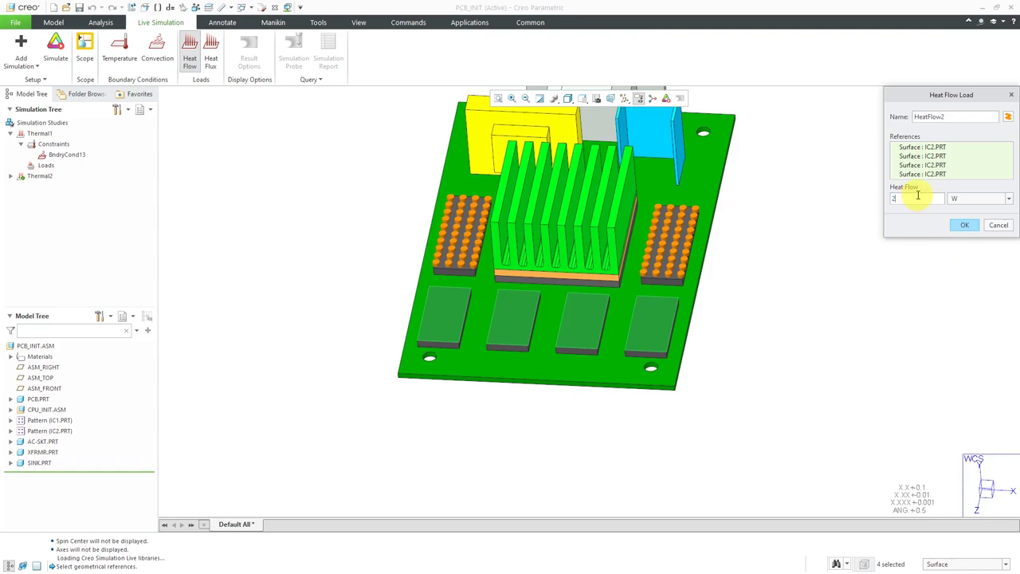
left_click(964, 225)
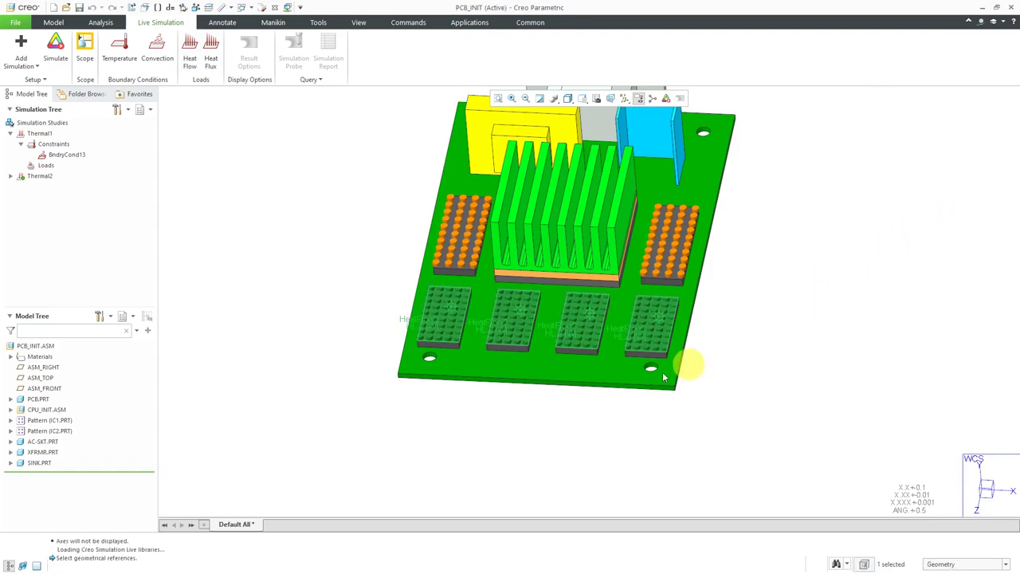
Step: Hide HEAT_SINK_INIT, CHIP_CASE1 and DIE_BOND1 in CPU_INIT.ASM to expose the CHIP_DIE1 die
left_click(11, 409)
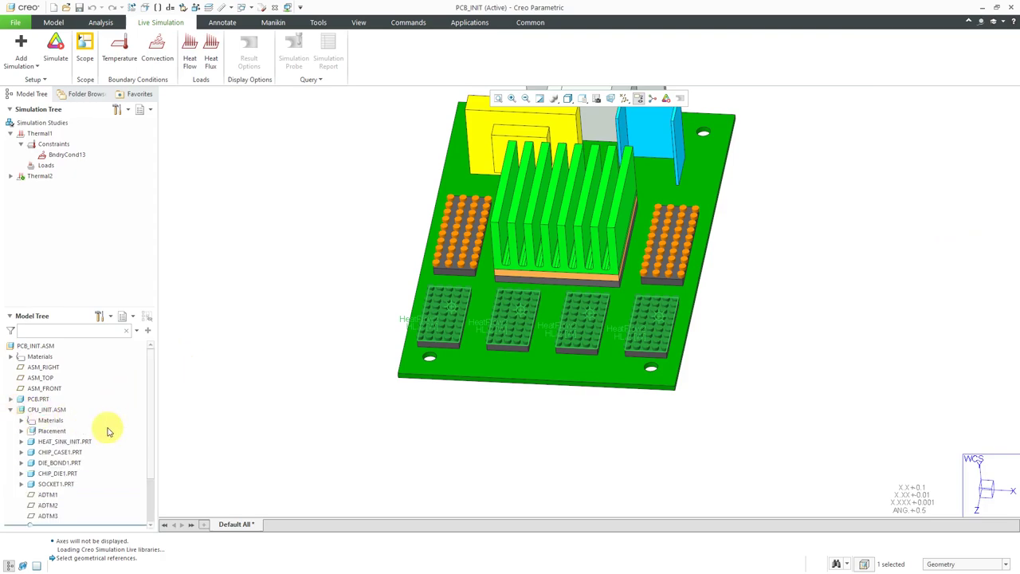
scroll(104, 424, "down", 2)
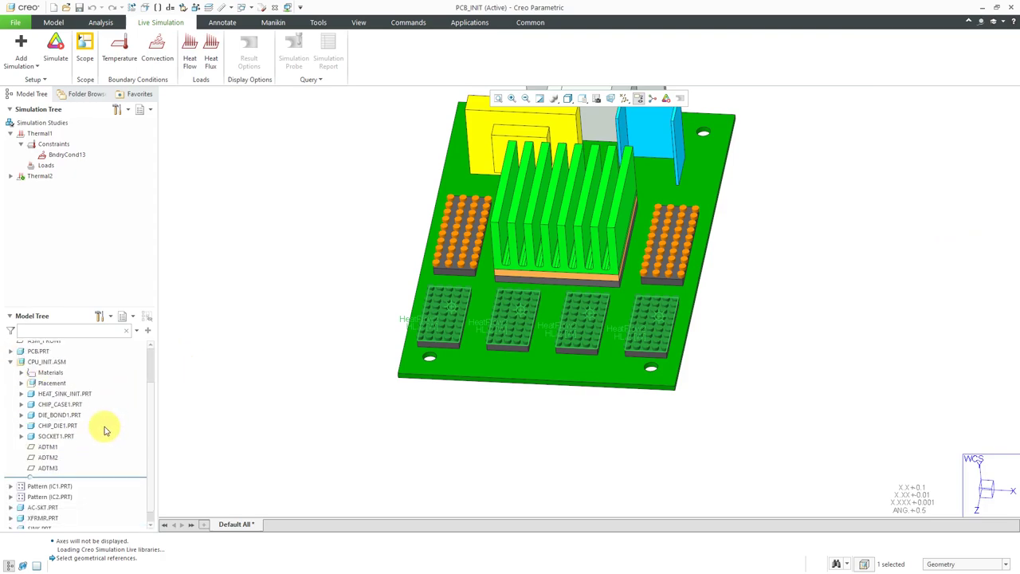
left_click(71, 393)
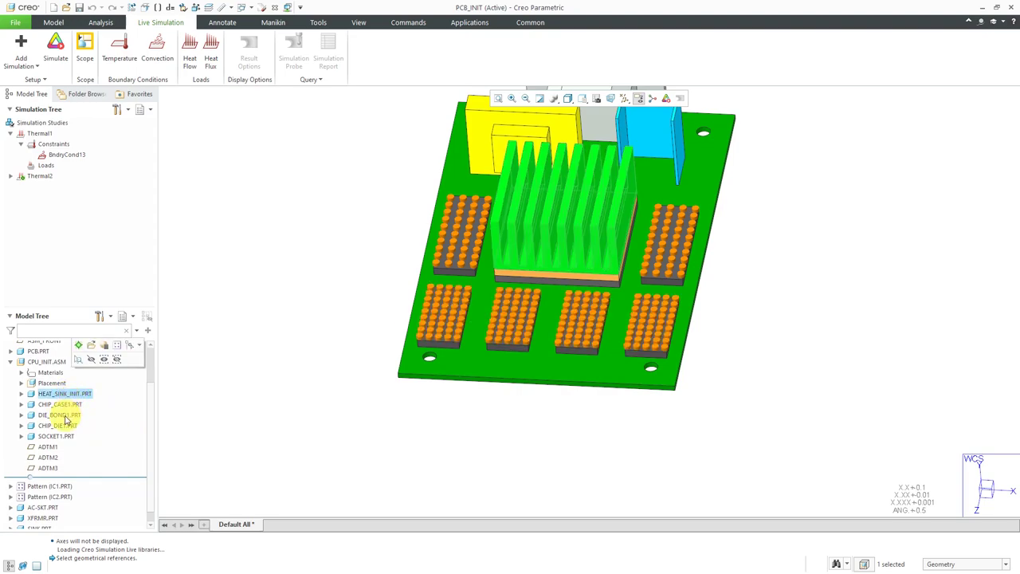
left_click(63, 415, "shift")
left_click(82, 383)
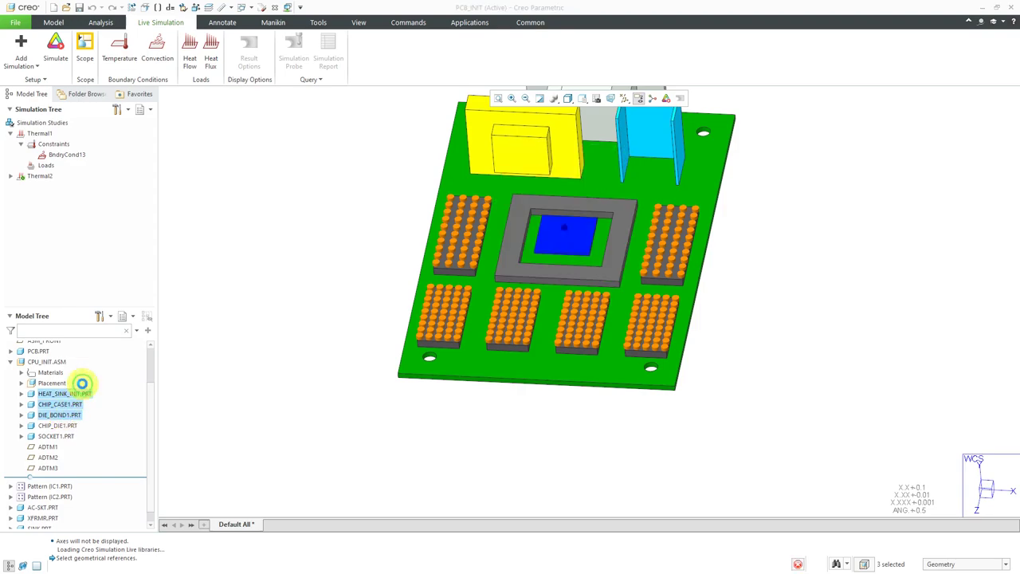
scroll(558, 193, "up", 2)
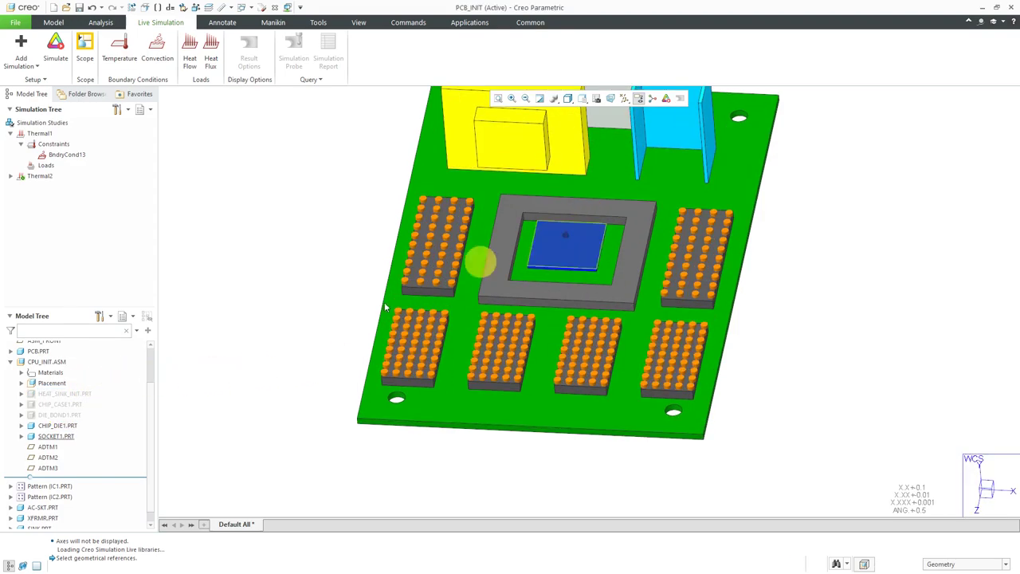
left_click(57, 425)
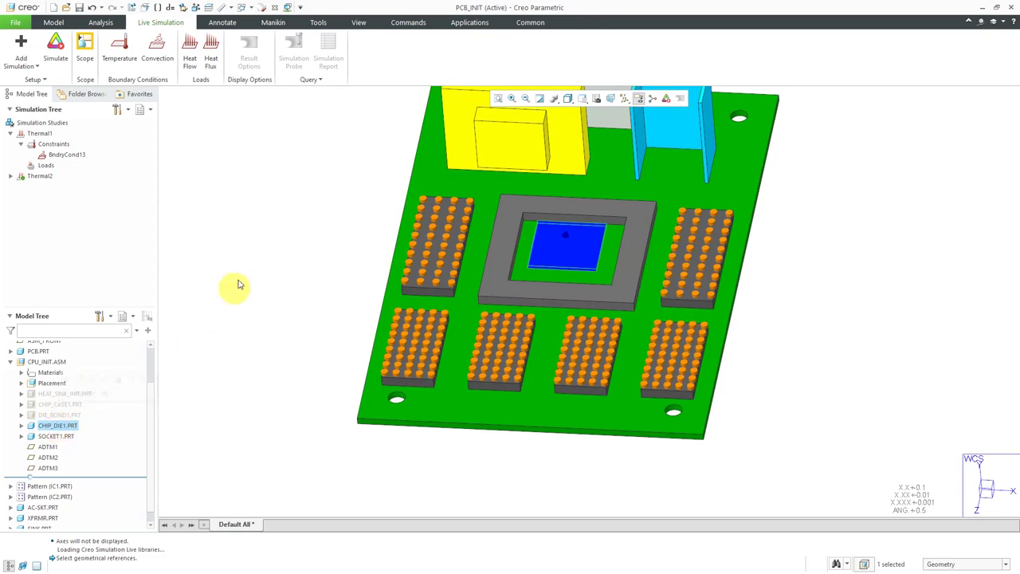
middle_click_drag(298, 276, 610, 247)
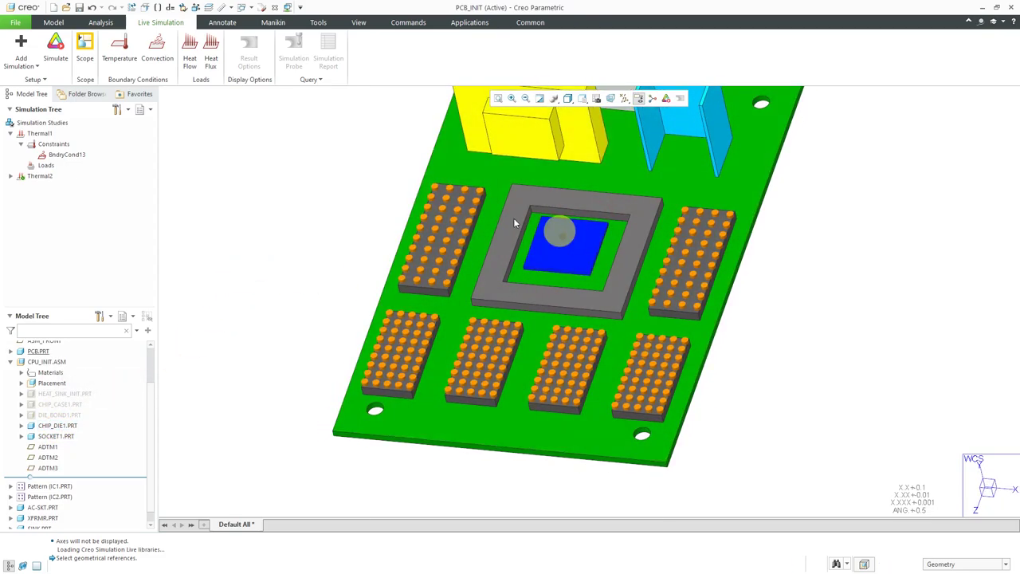
Step: Put a 10 W heat flow load, HeatFlow3, on the CHIP_DIE1 top surface
left_click(190, 52)
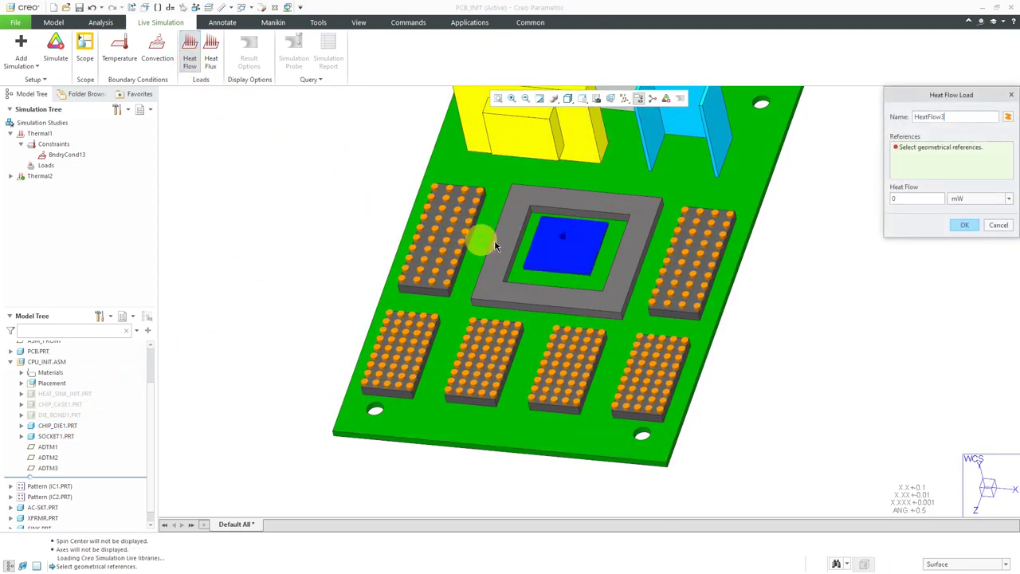
left_click(562, 253)
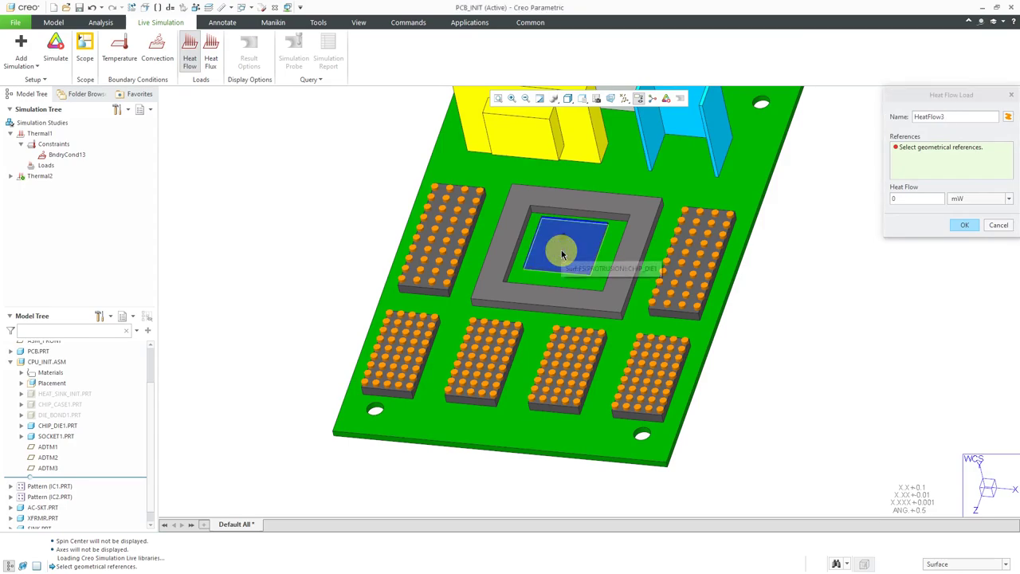
left_click(562, 253)
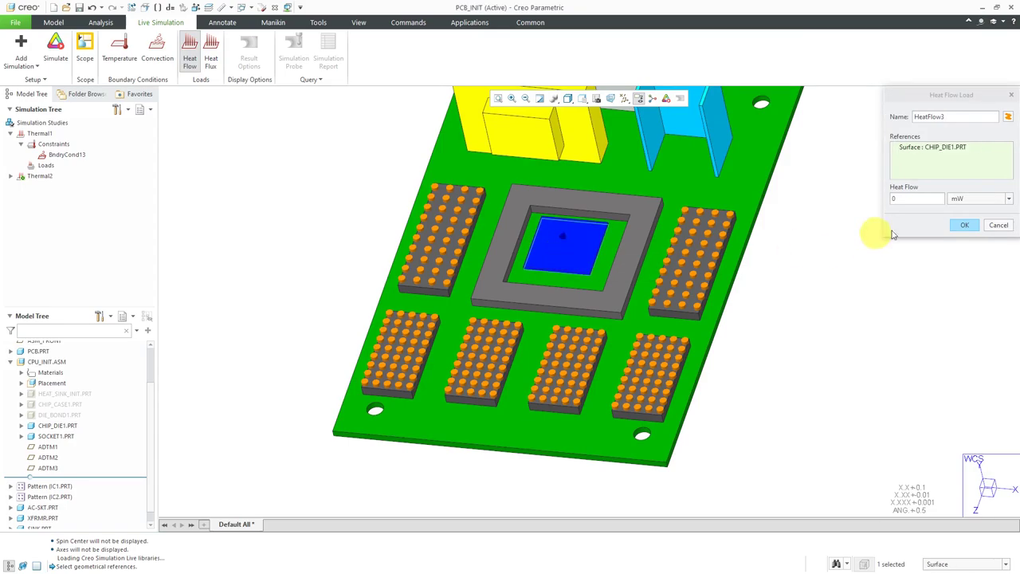
left_click(961, 198)
left_click(955, 282)
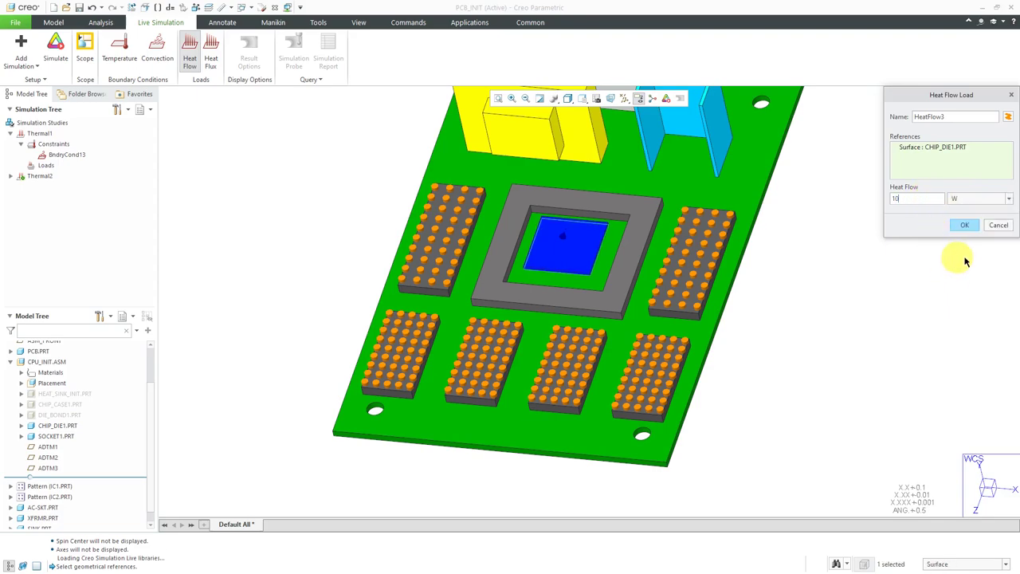
left_click(965, 225)
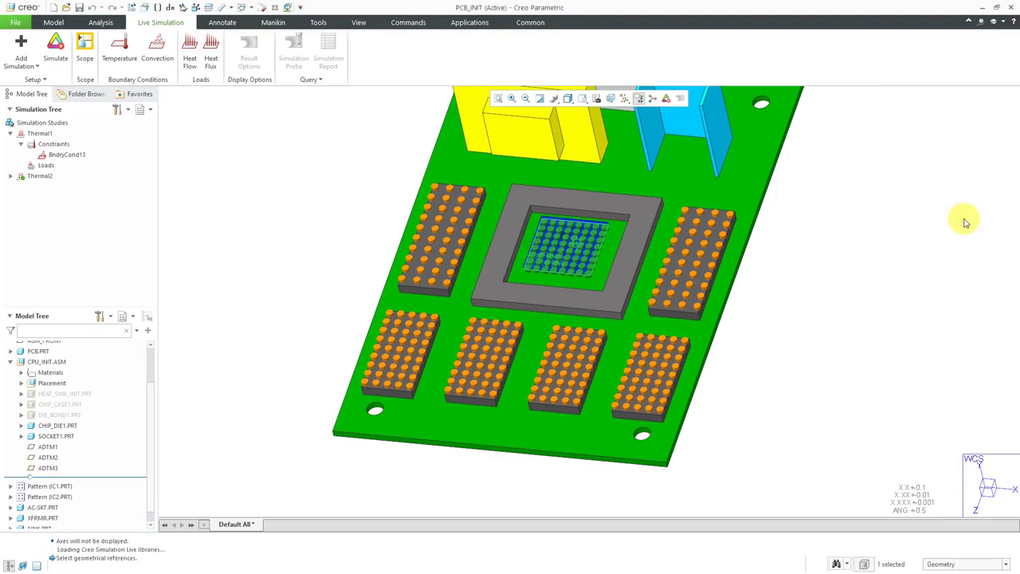
Step: Zoom out and orbit the view until the whole PCB assembly is visible
scroll(586, 363, "down", 3)
mouse_move(553, 353)
middle_mouse_down()
mouse_move(638, 225)
mouse_move(656, 242)
middle_mouse_up()
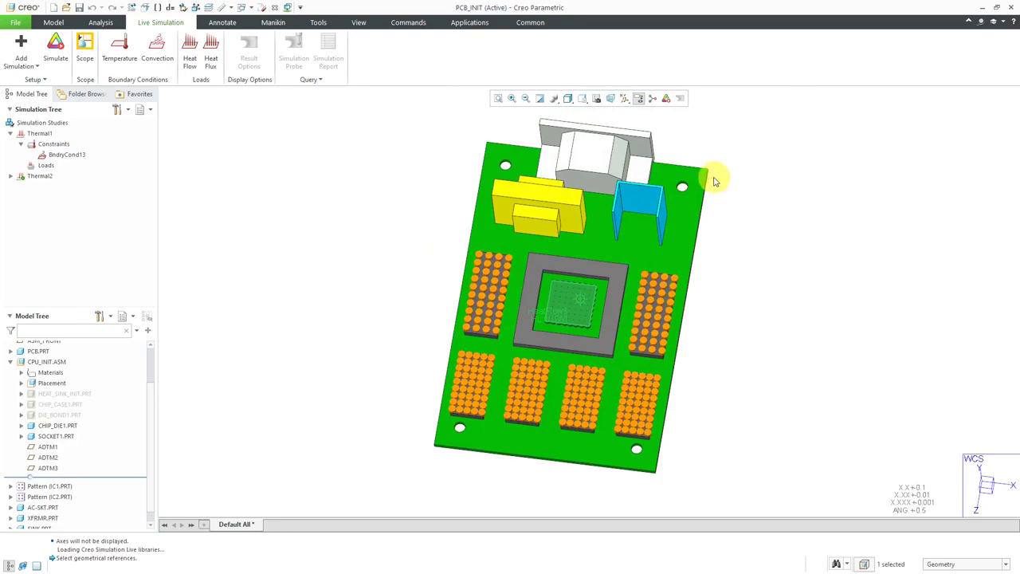
middle_click_drag(713, 176, 681, 197)
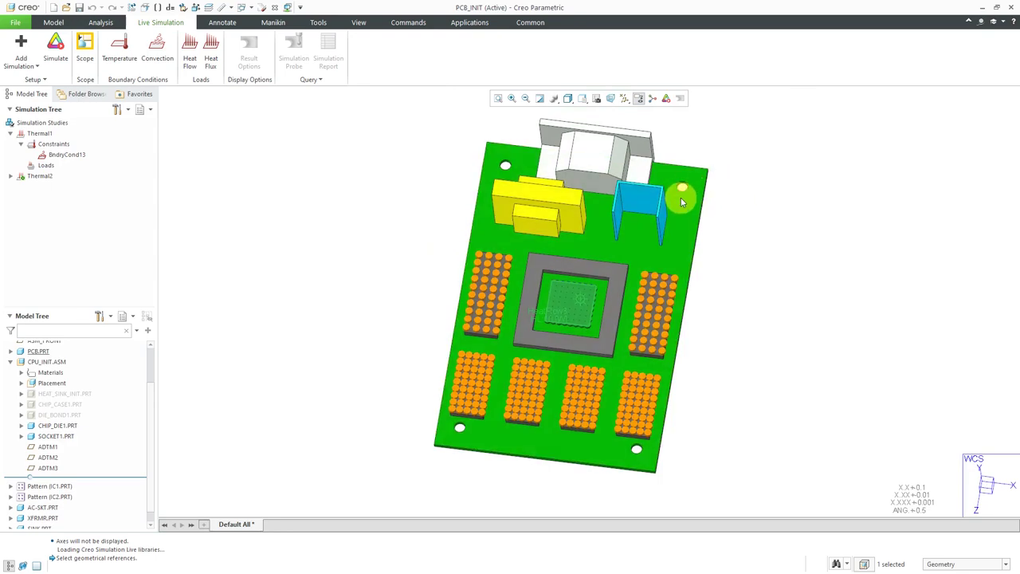
Step: Start a prescribed temperature condition on the first corner mounting-hole wall
left_click(121, 62)
scroll(687, 191, "up", 5)
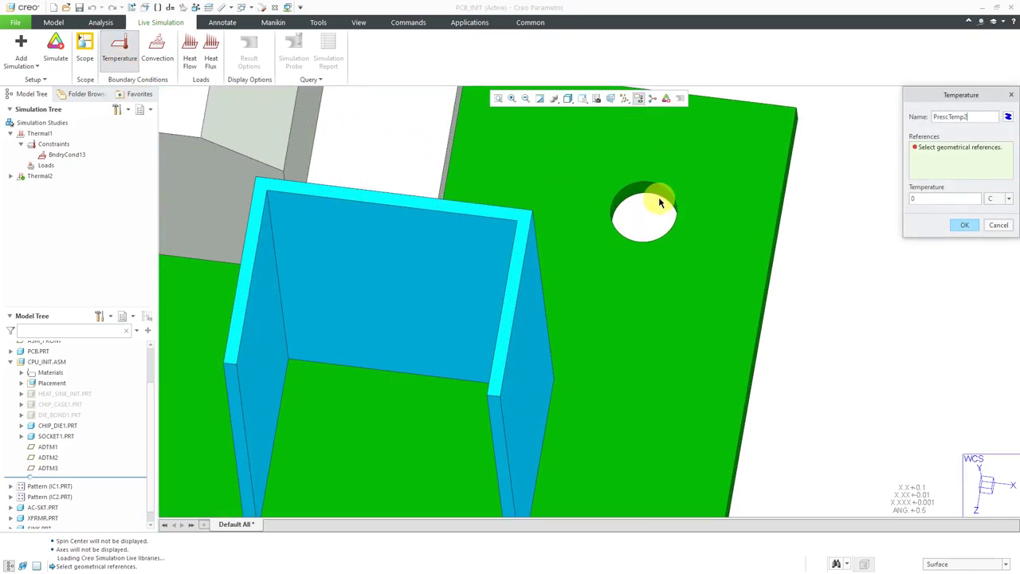
left_click(660, 205)
left_click(661, 212, "ctrl")
scroll(823, 195, "down", 3)
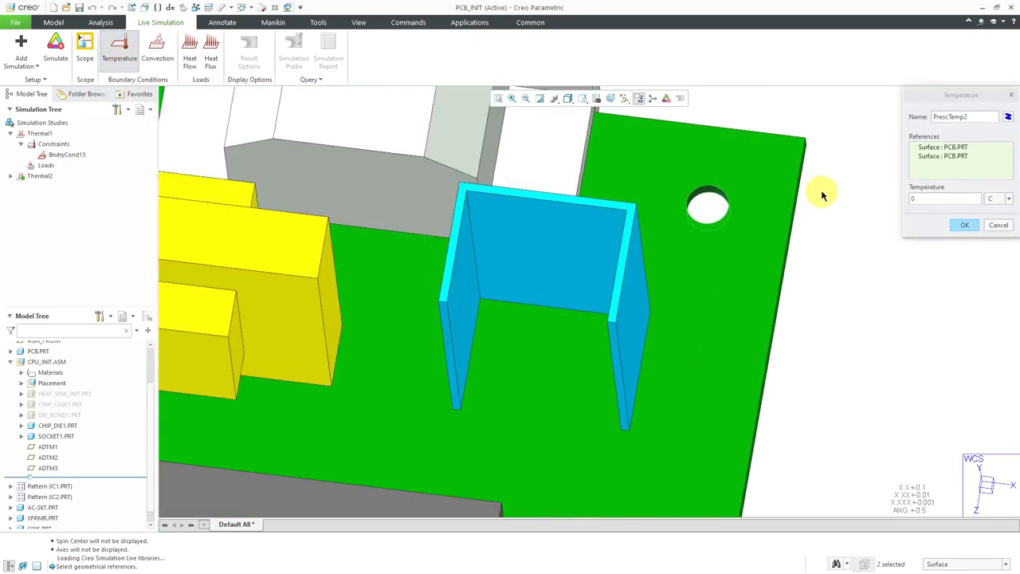
scroll(824, 195, "down", 2)
middle_click_drag(832, 209, 434, 150)
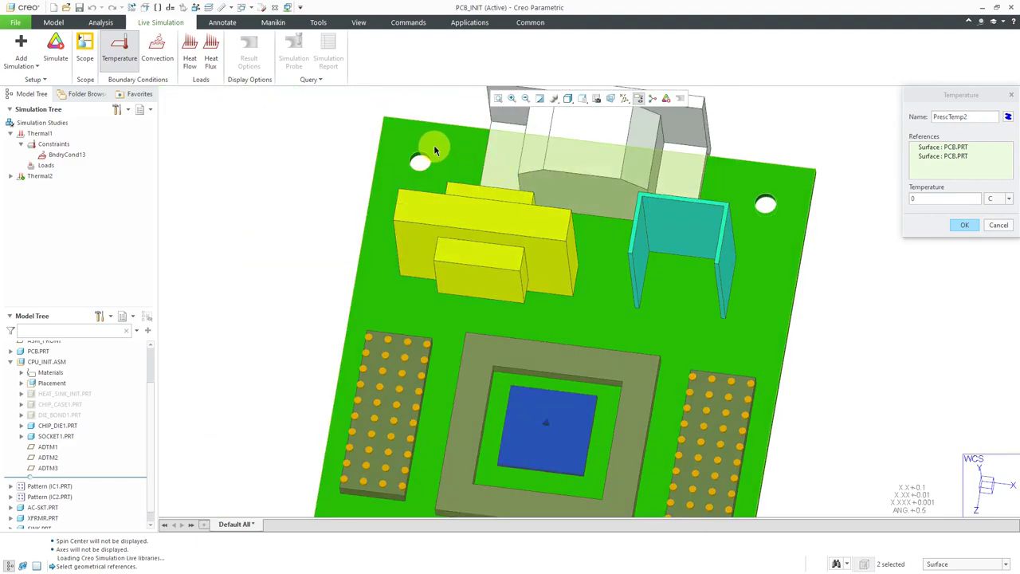
scroll(417, 157, "up", 2)
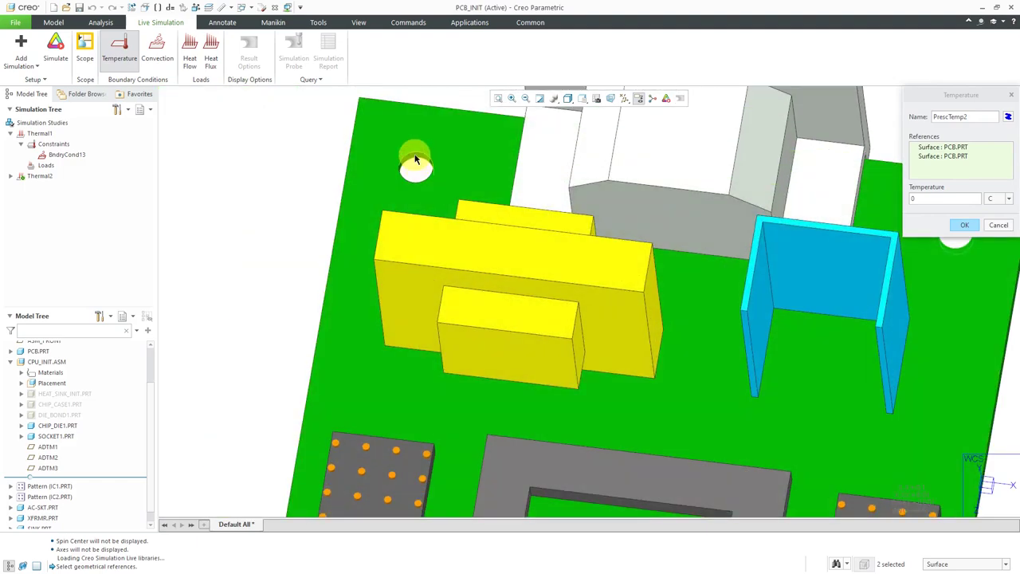
scroll(415, 160, "up", 3)
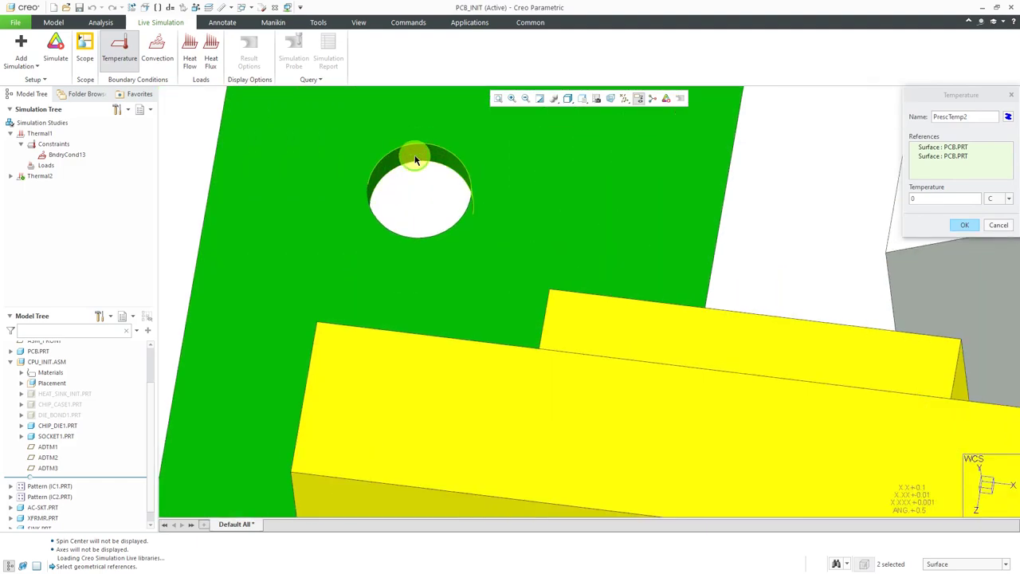
Step: Add the other three mounting-hole walls to the temperature references
left_click(414, 160, "ctrl")
scroll(412, 153, "down", 5)
scroll(414, 142, "down", 1)
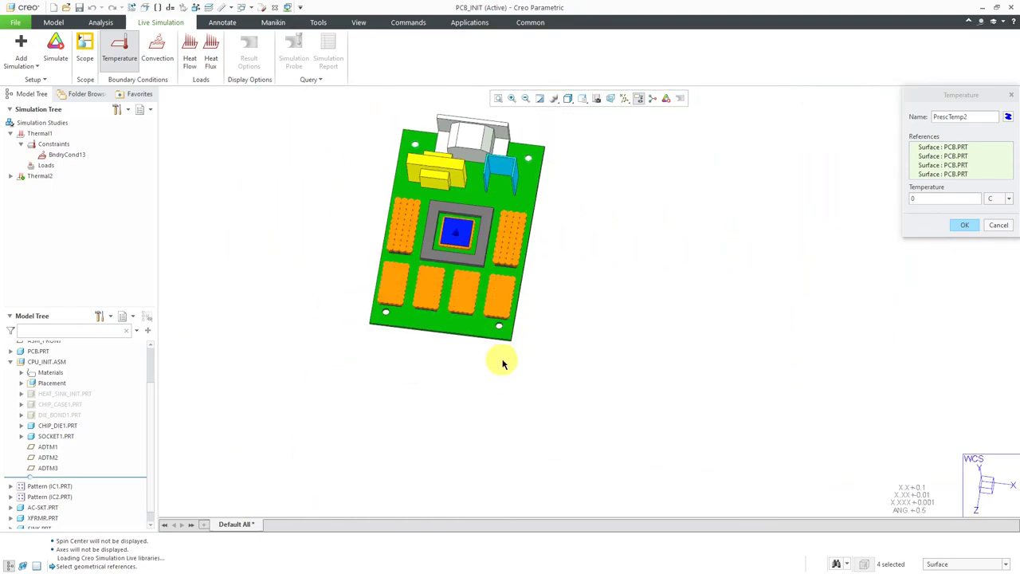
scroll(503, 358, "up", 6)
left_click(501, 290, "ctrl")
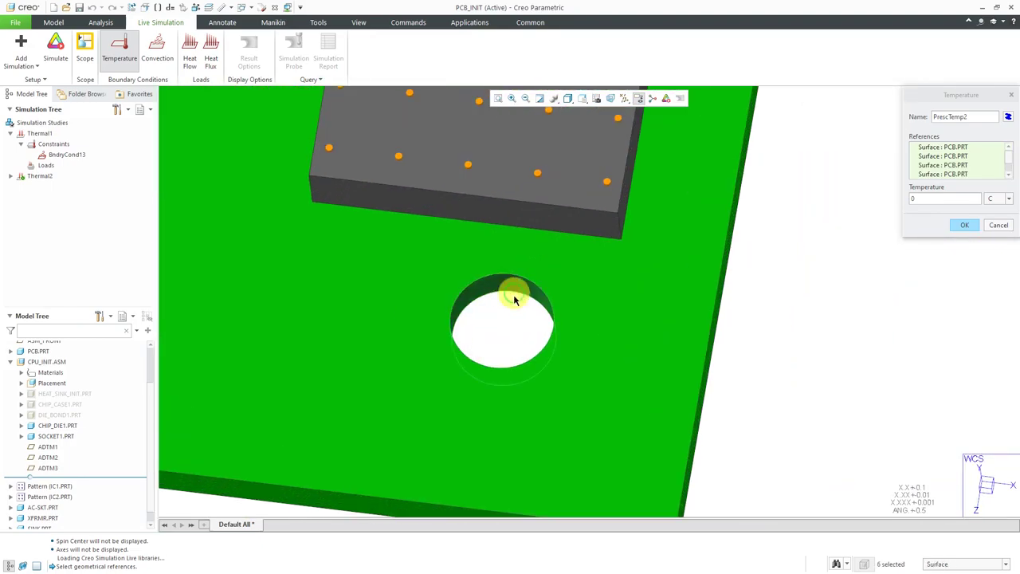
scroll(608, 314, "down", 5)
scroll(245, 274, "up", 5)
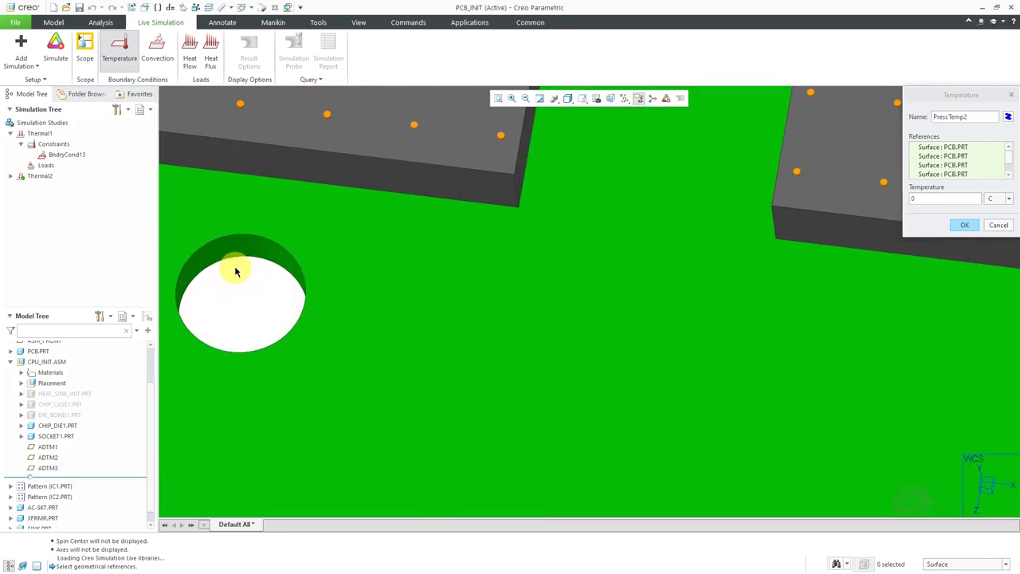
left_click(232, 255, "ctrl")
scroll(273, 280, "down", 1)
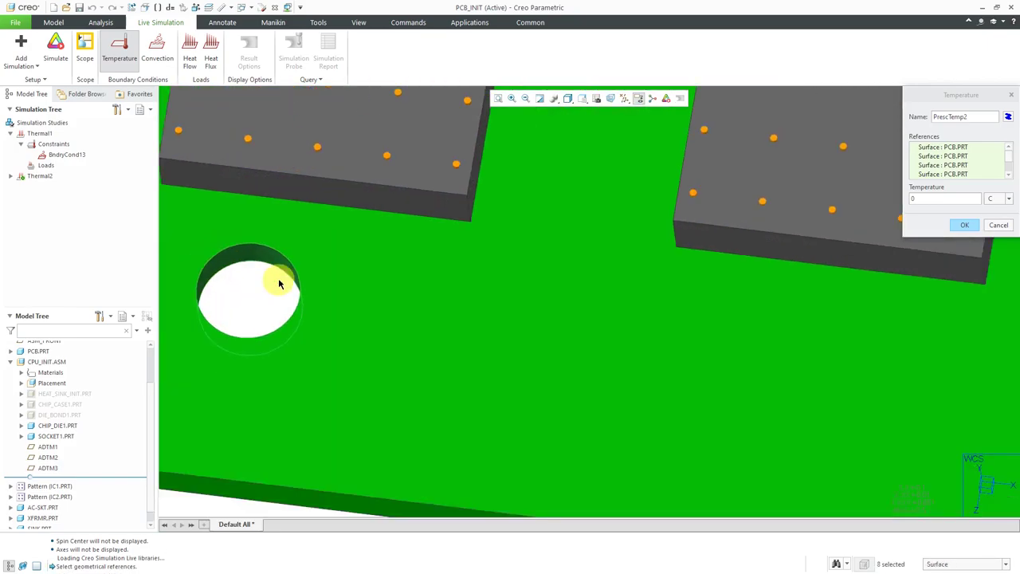
scroll(456, 395, "down", 6)
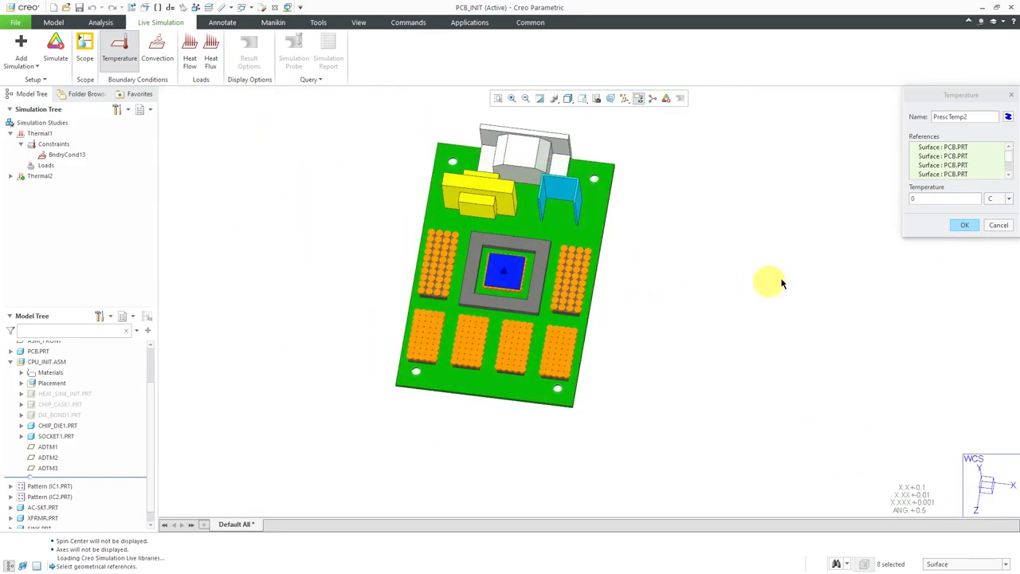
Step: Set the prescribed temperature on the four holes to 15 °C and confirm
left_click(951, 199)
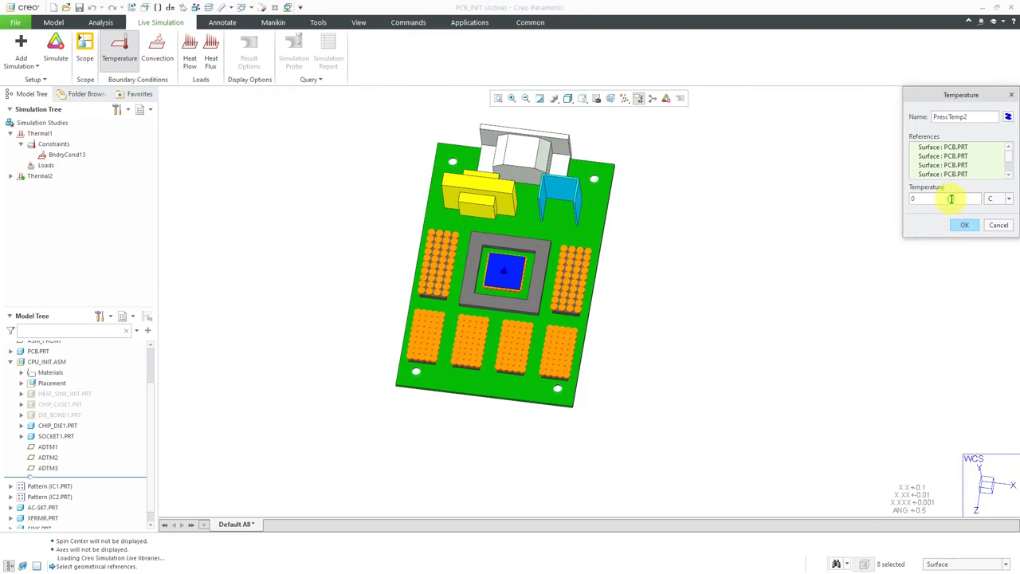
double_click(931, 198)
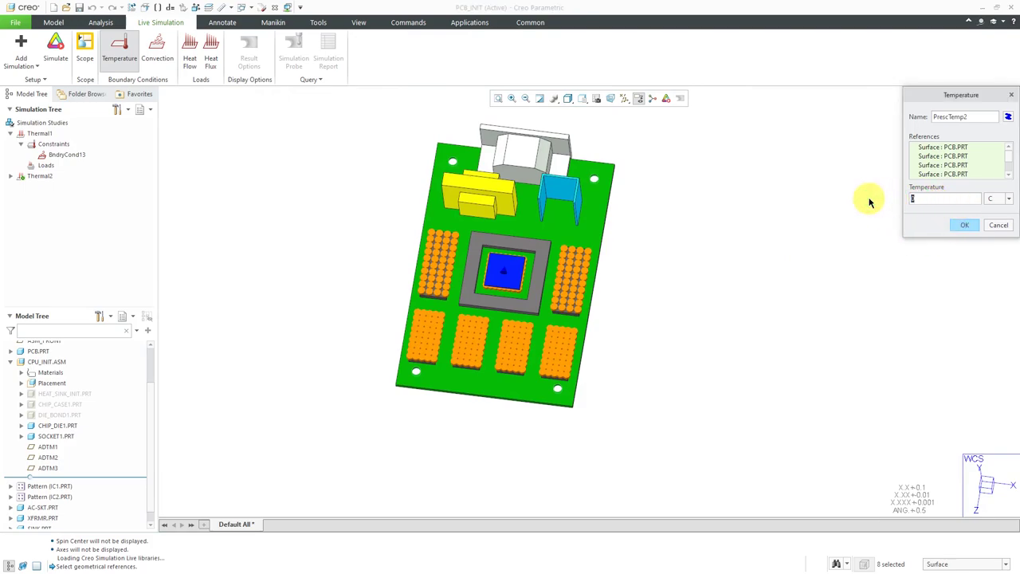
type("15")
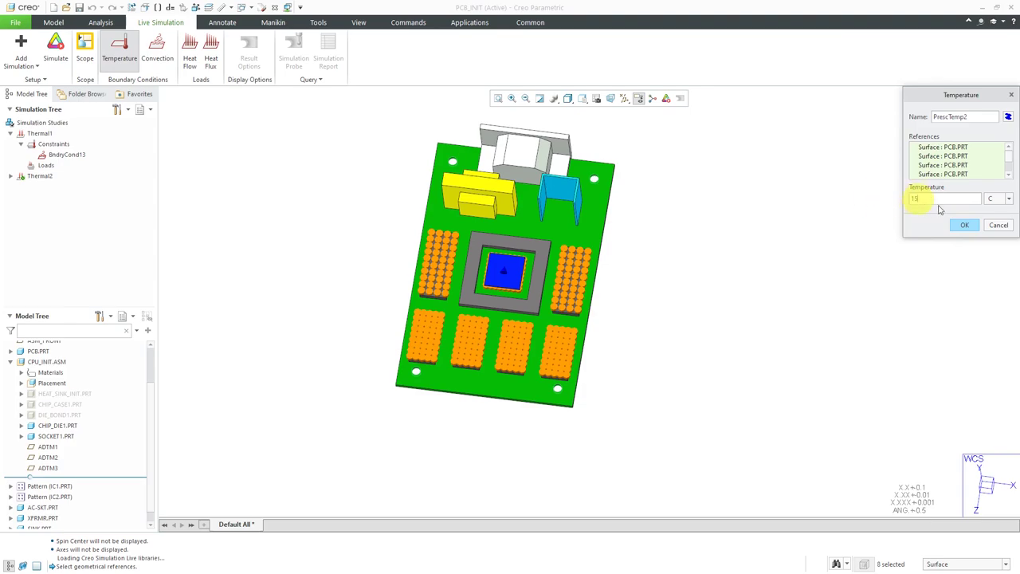
left_click(965, 225)
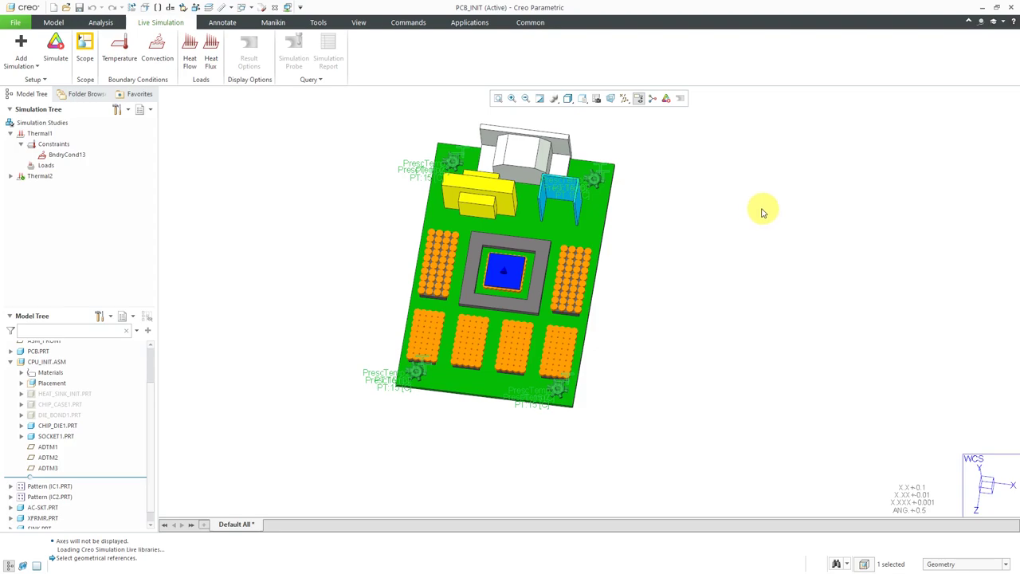
mouse_move(610, 281)
middle_mouse_down()
mouse_move(616, 262)
mouse_move(523, 255)
middle_mouse_up()
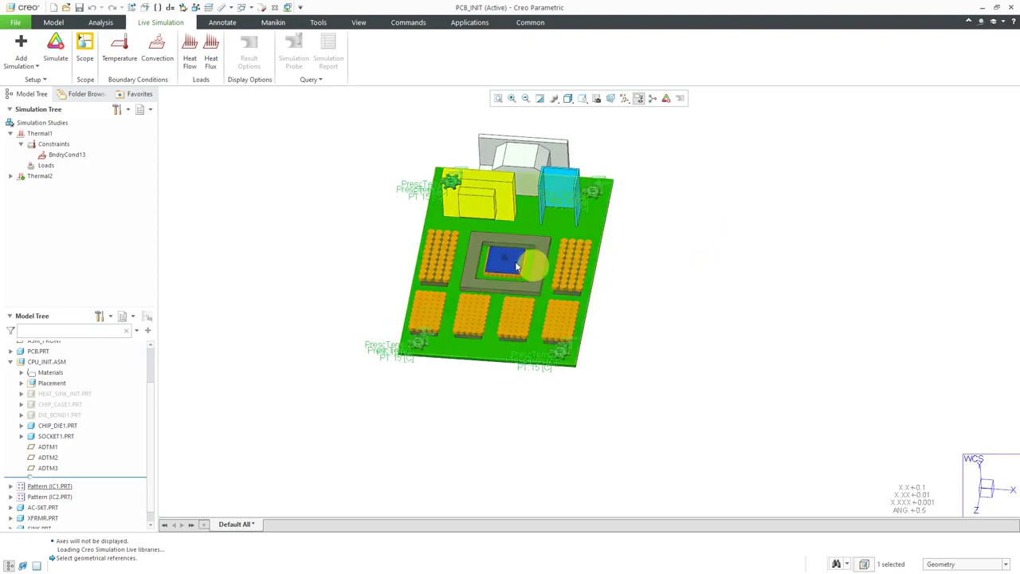
Step: Start a convection condition referencing the two IC1 pin pad surfaces
scroll(483, 250, "up", 5)
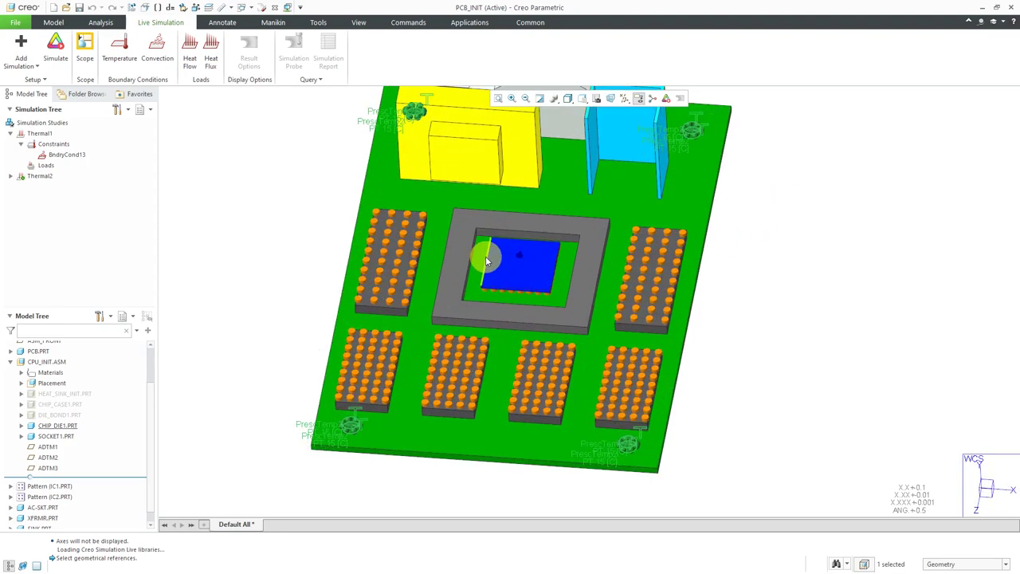
left_click(158, 50)
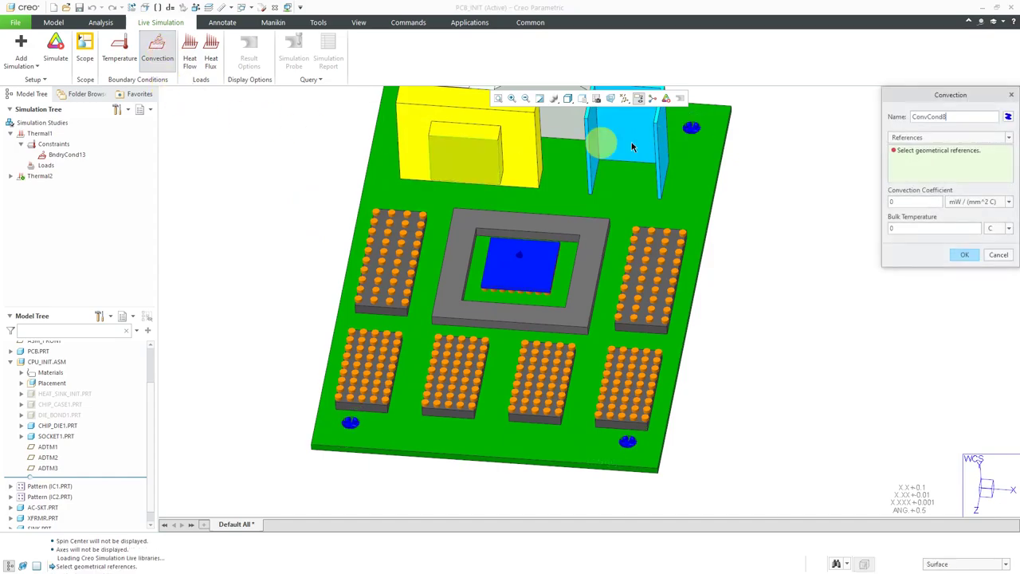
left_click(956, 143)
left_click(957, 143)
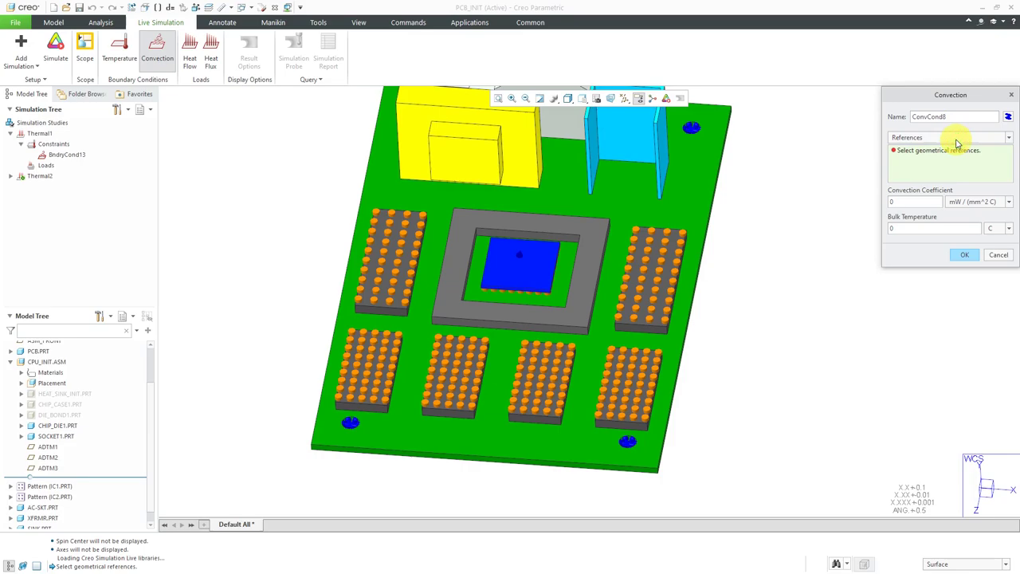
left_click(665, 301)
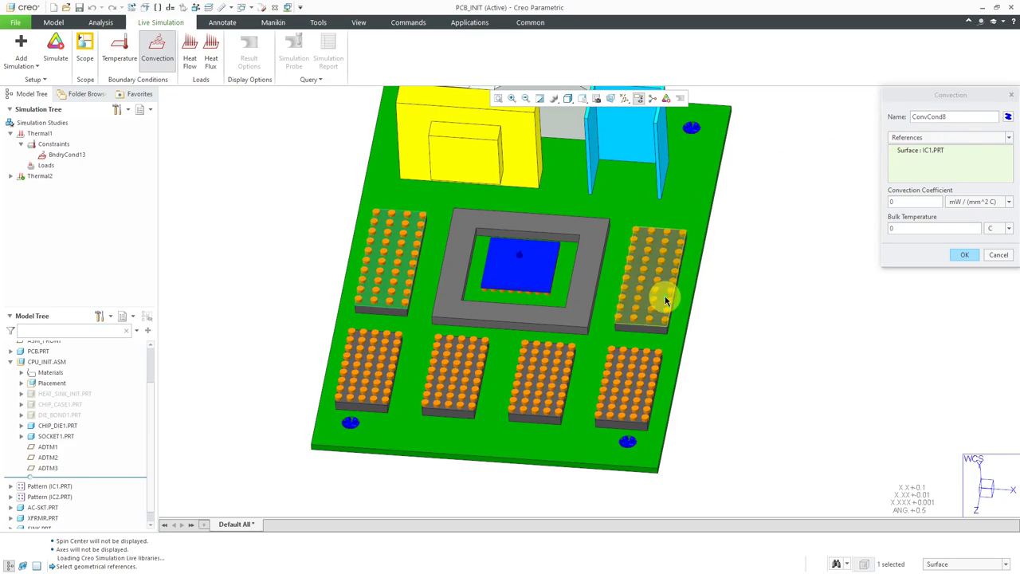
left_click(665, 300, "ctrl")
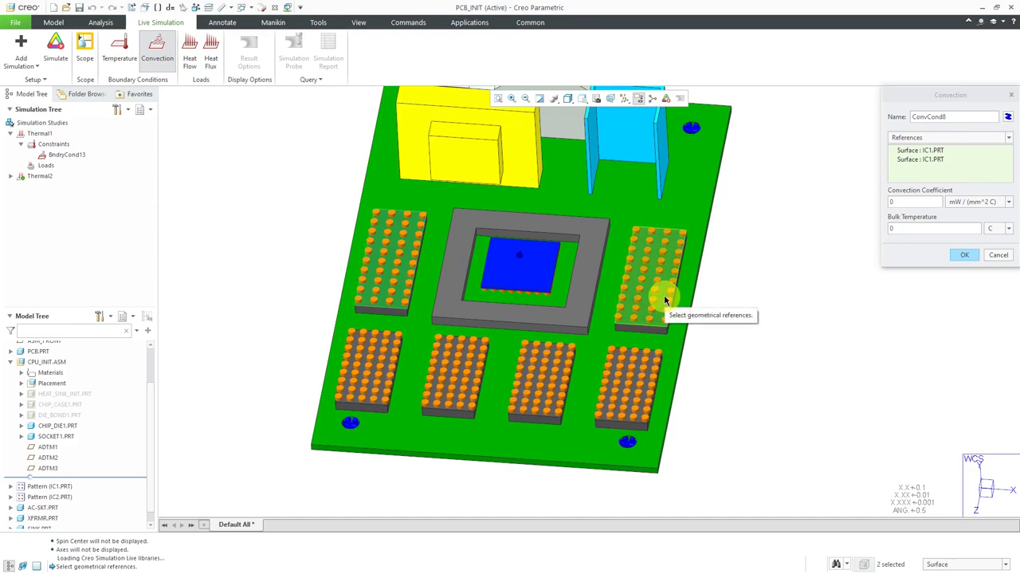
Step: Set convection coefficient 0.01 mW/(mm²·C) and bulk temperature 40 °C, then confirm
left_click(930, 202)
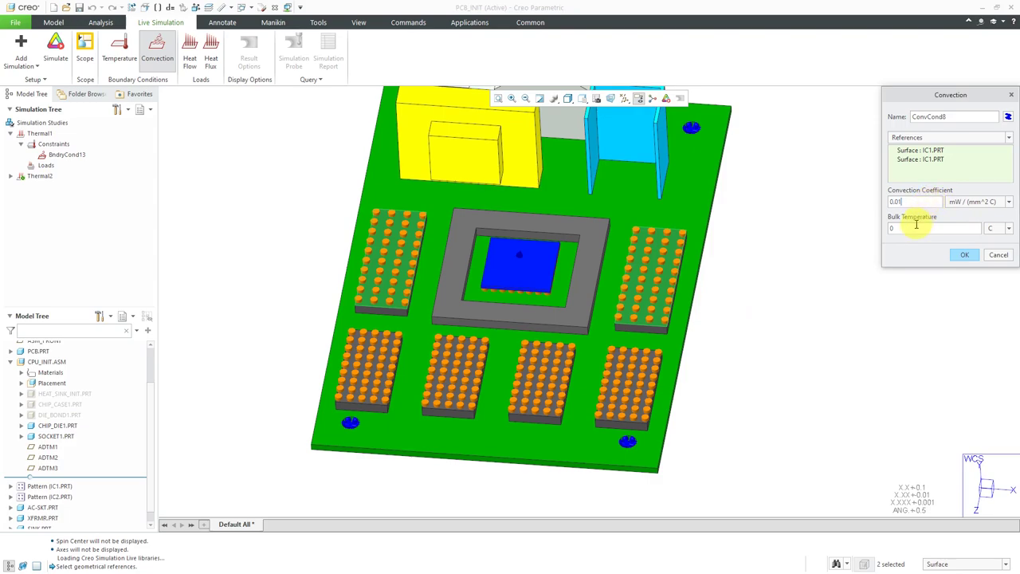
left_click(916, 227)
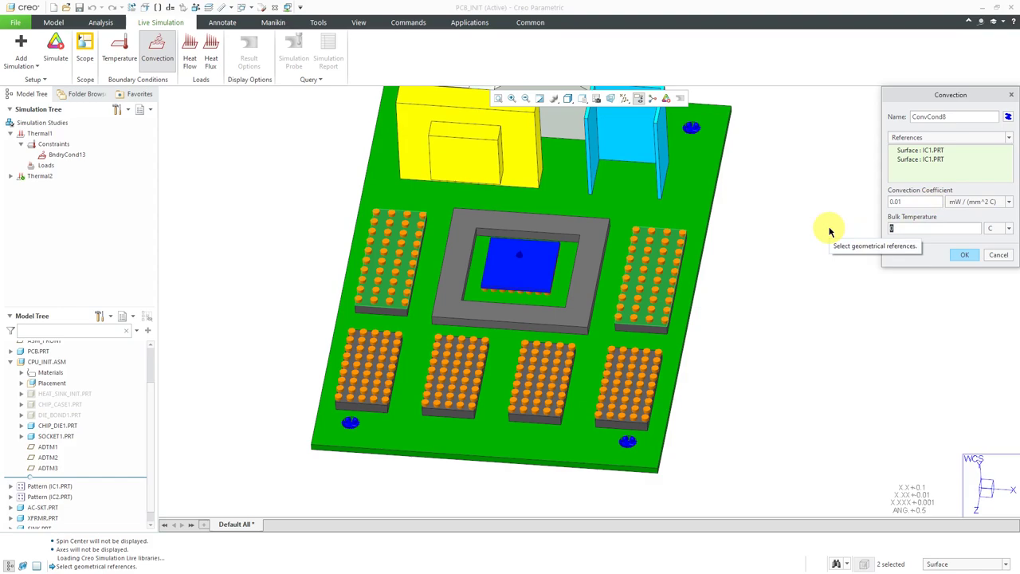
type("4")
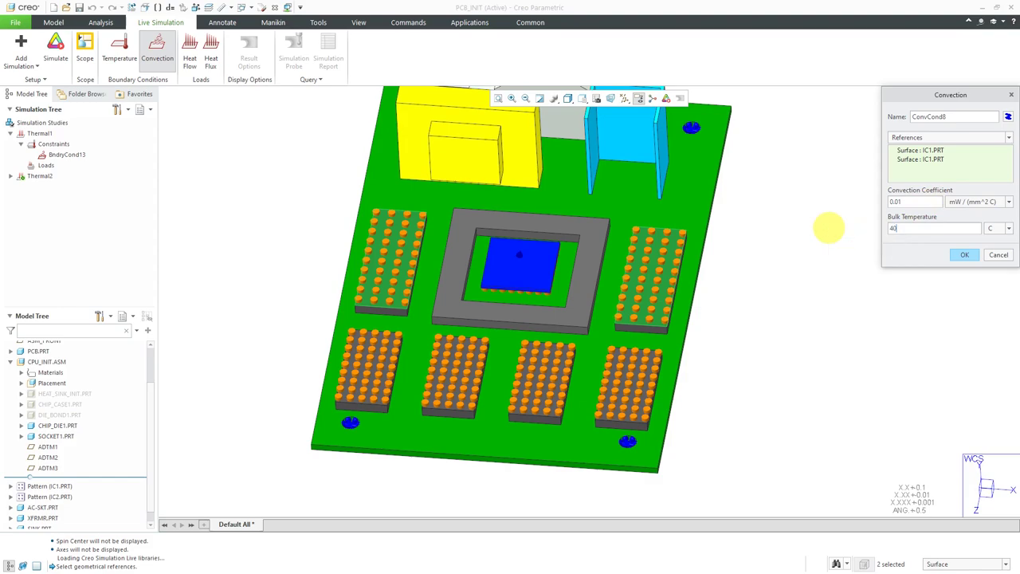
left_click(967, 255)
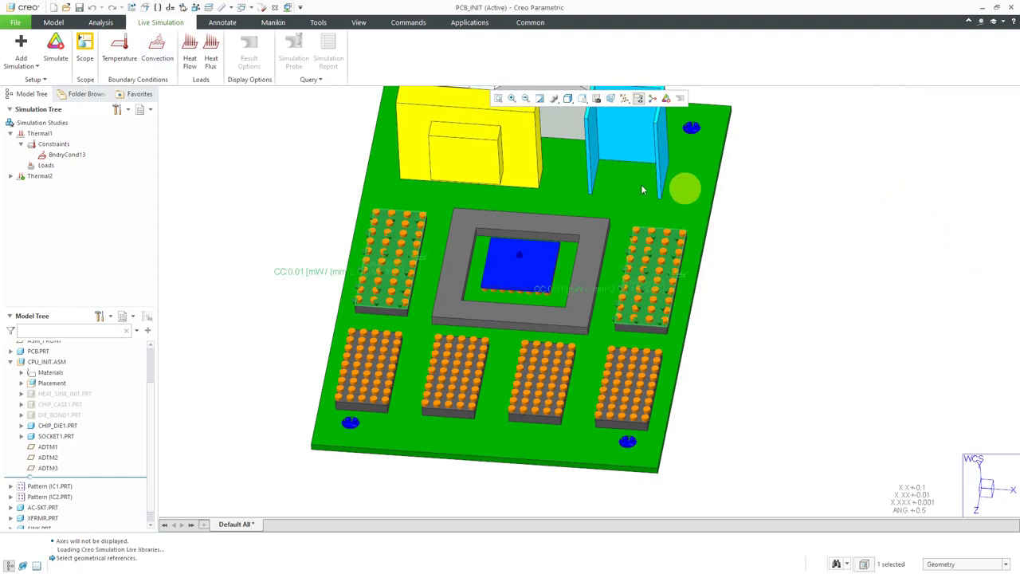
Step: Create convection ConvCond9 on the four IC2 pad surfaces with coefficient 0.02 and 40 °C bulk temperature
left_click(157, 49)
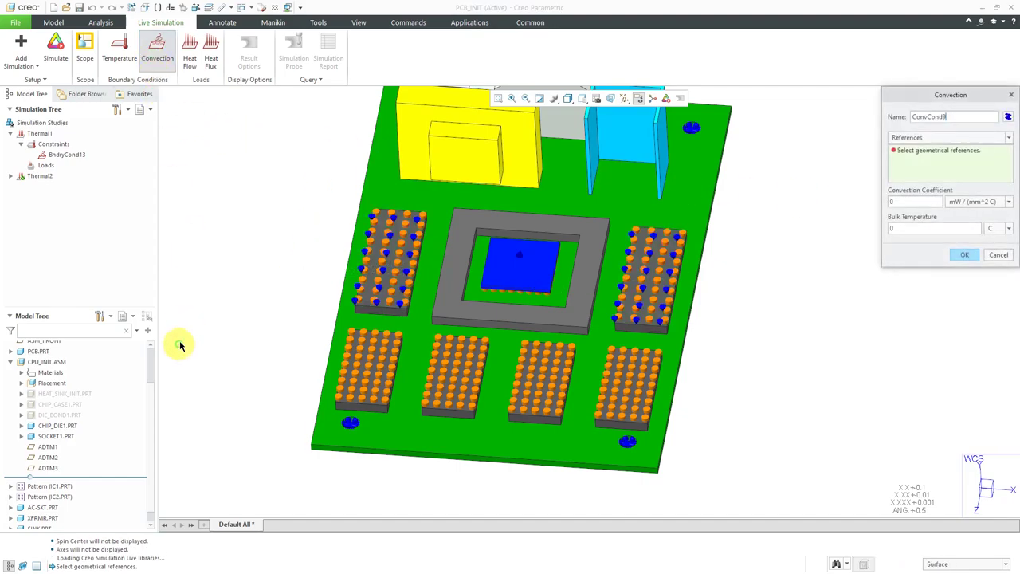
left_click(361, 392)
left_click(470, 403, "ctrl")
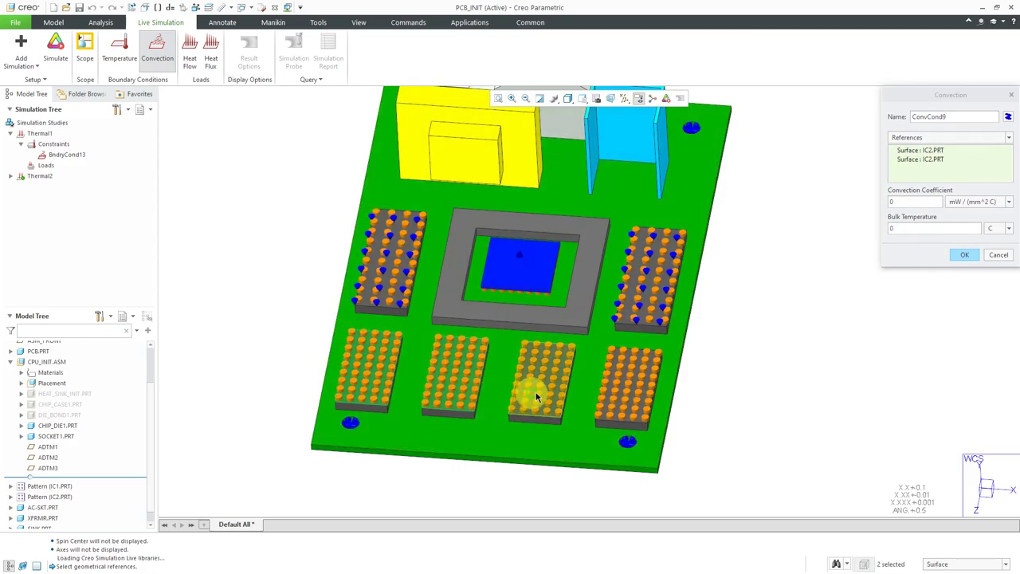
left_click(546, 394, "ctrl")
left_click(634, 402, "ctrl")
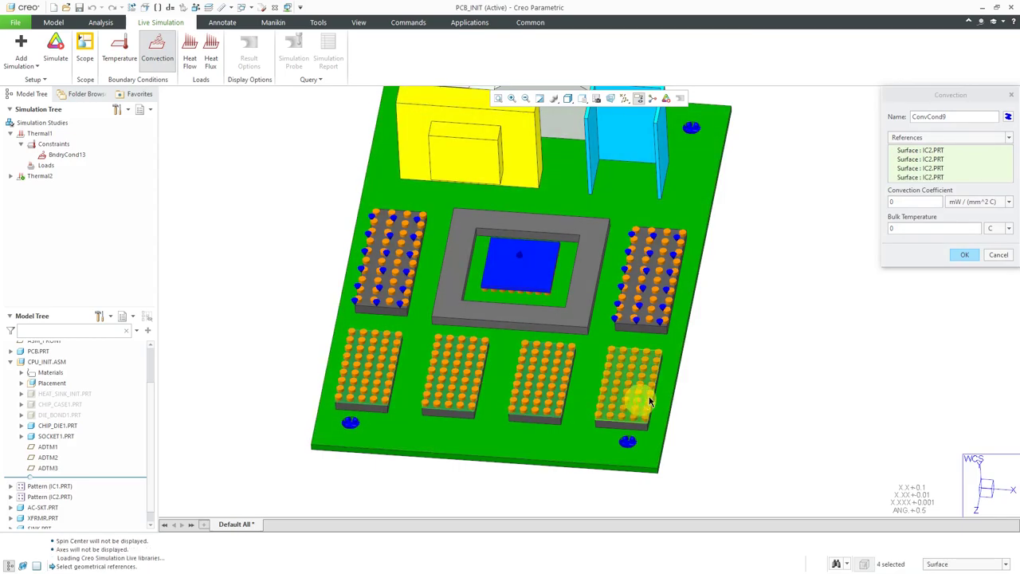
middle_click(854, 357)
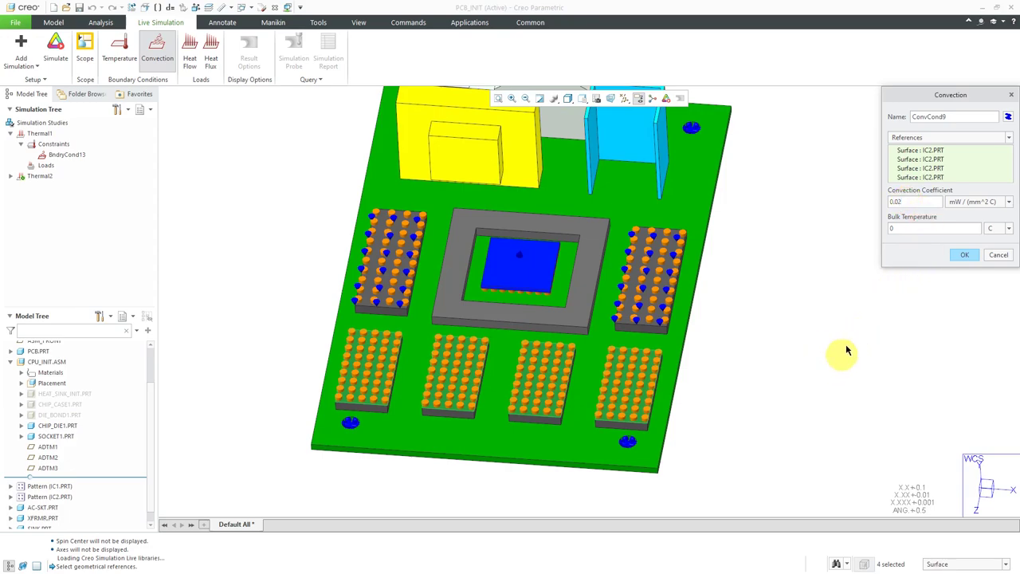
double_click(903, 227)
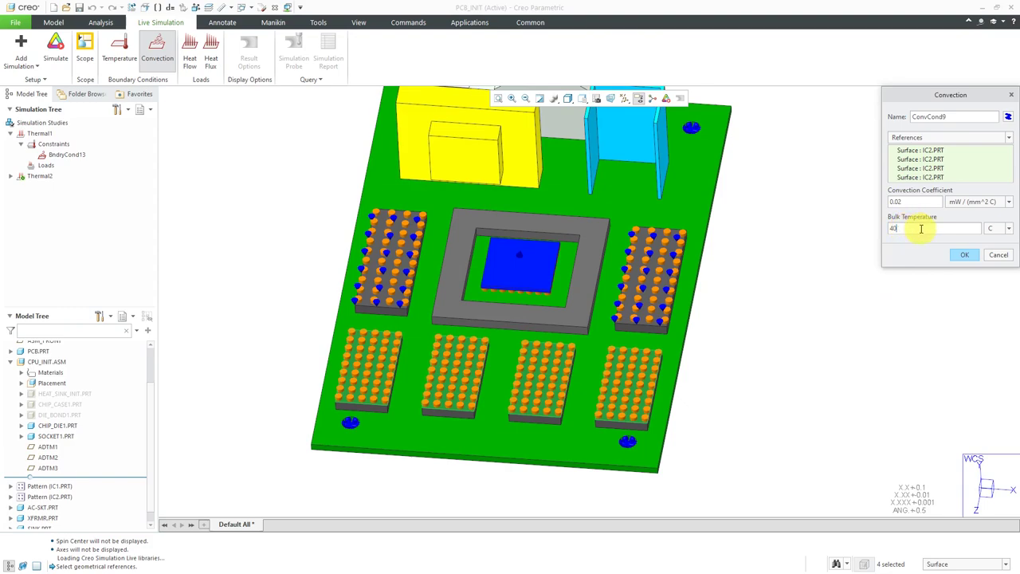
left_click(965, 254)
scroll(649, 391, "up", 3)
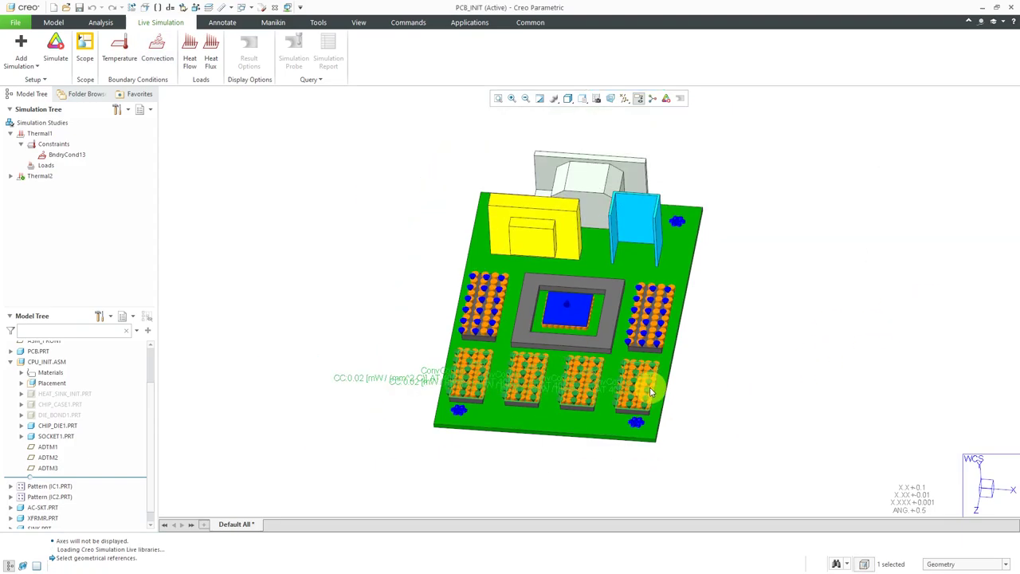
Step: Collapse CPU_INIT.ASM in the Model Tree, then select and deselect the heat sink part
scroll(674, 263, "down", 3)
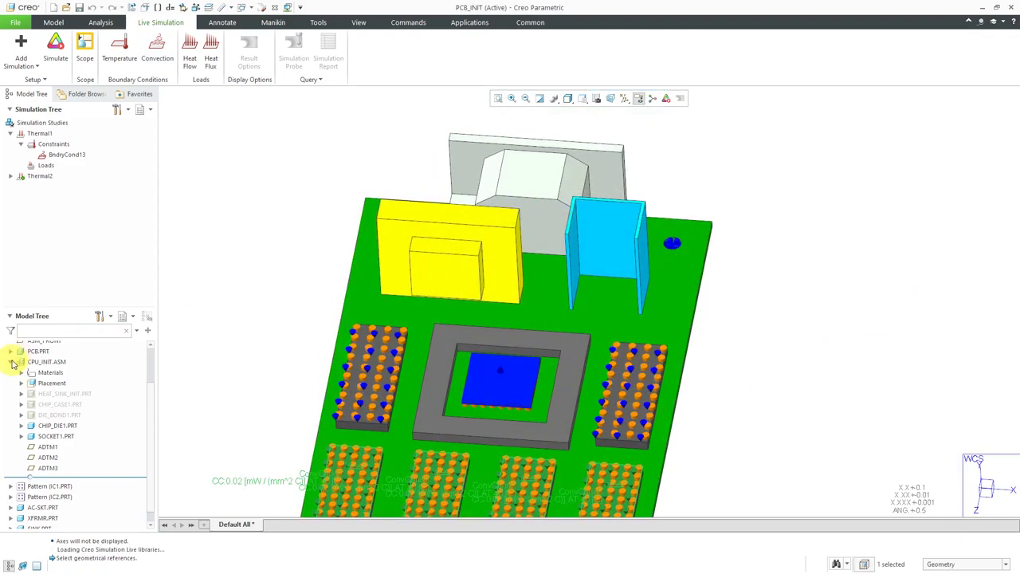
left_click(11, 363)
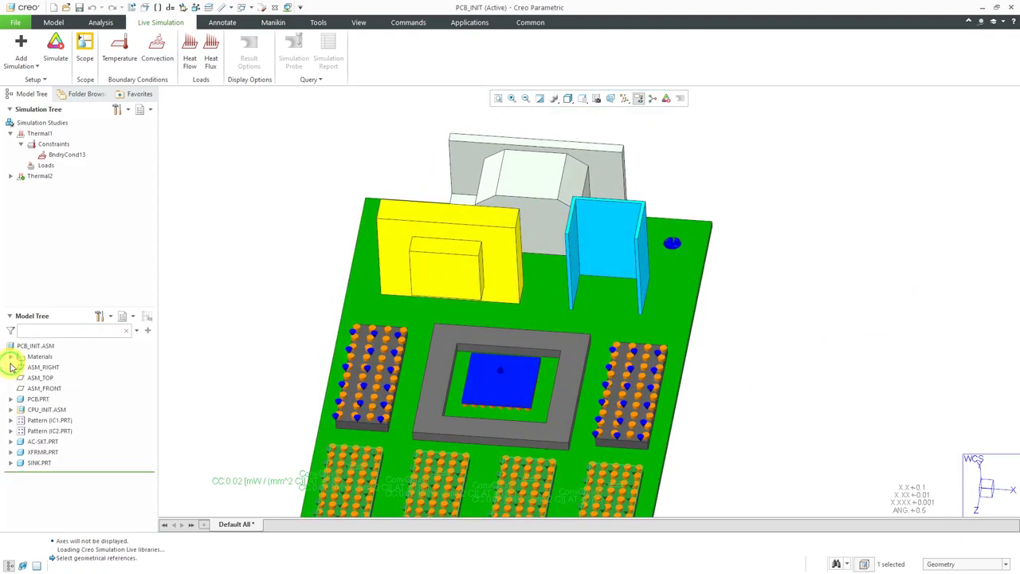
left_click(621, 253)
left_click(795, 314)
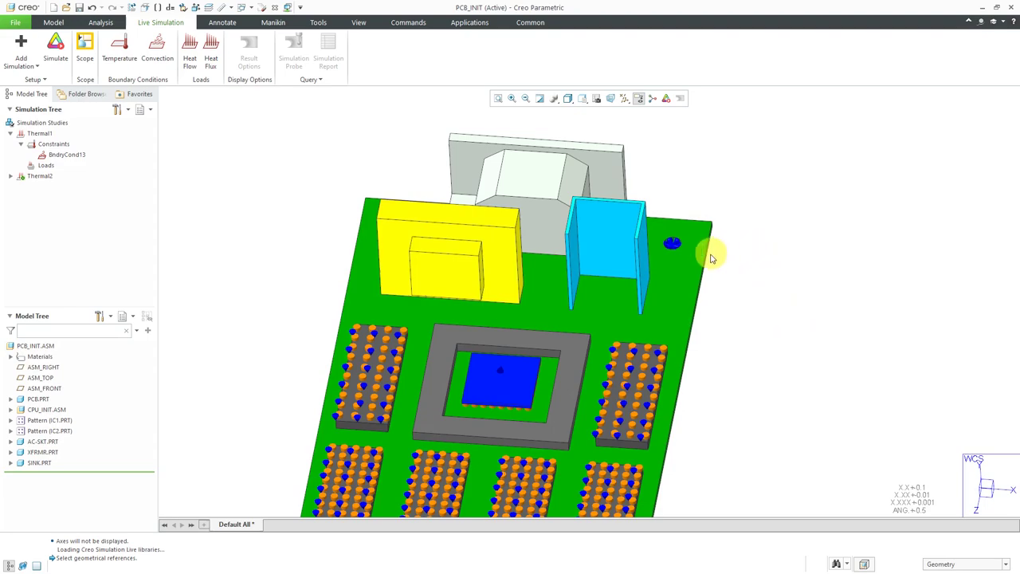
Step: Start a new convection condition and select seven SINK.PRT heat sink faces
left_click(157, 49)
scroll(761, 239, "up", 5)
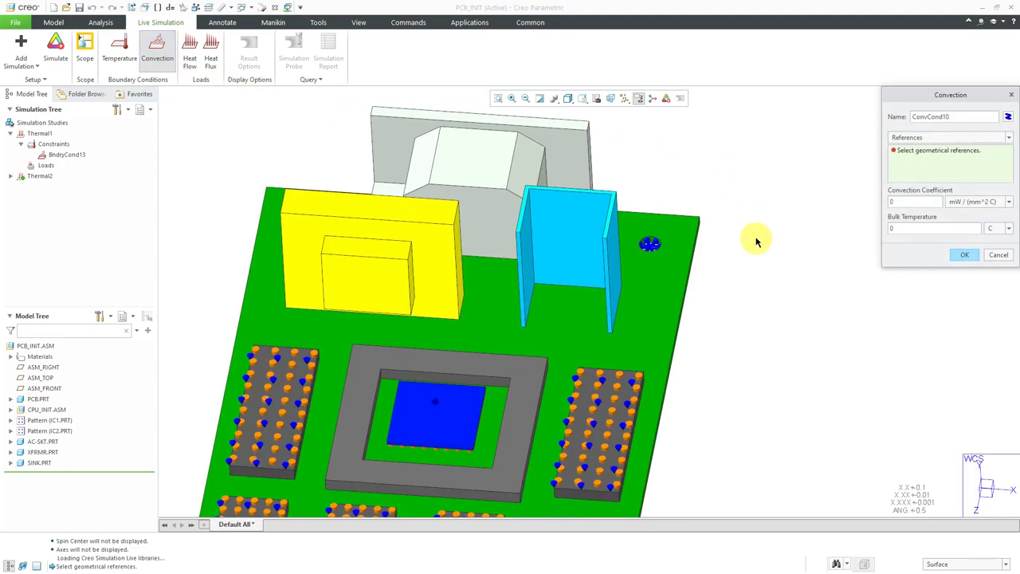
left_click(578, 271)
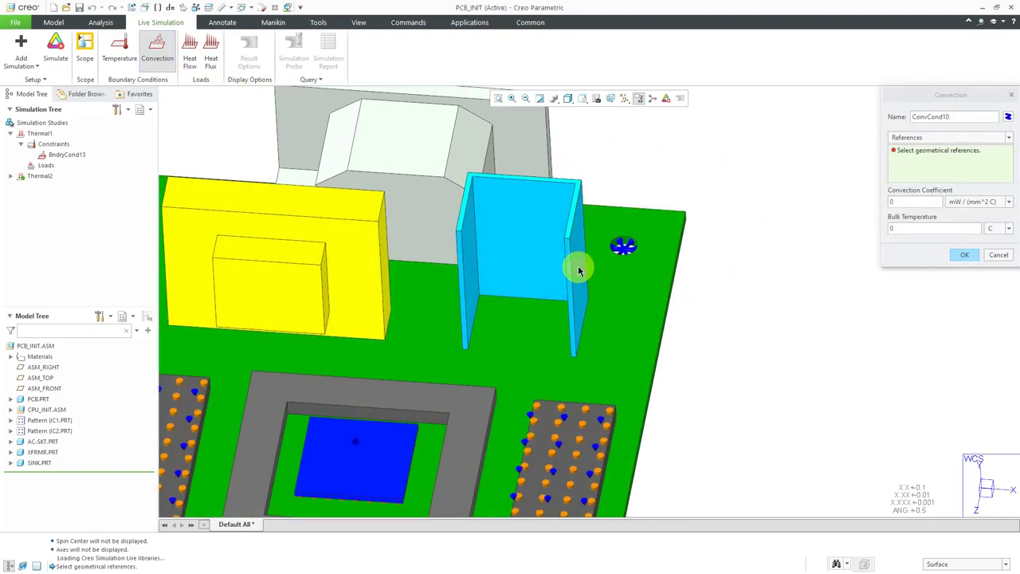
left_click(544, 235)
left_click(467, 251, "ctrl")
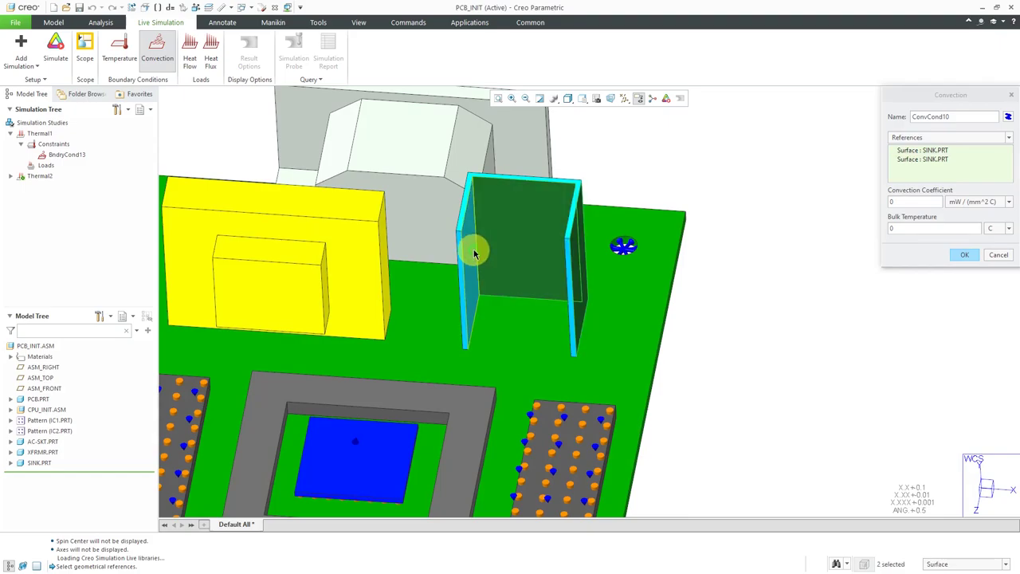
left_click(467, 250, "ctrl")
middle_click_drag(467, 250, 557, 273)
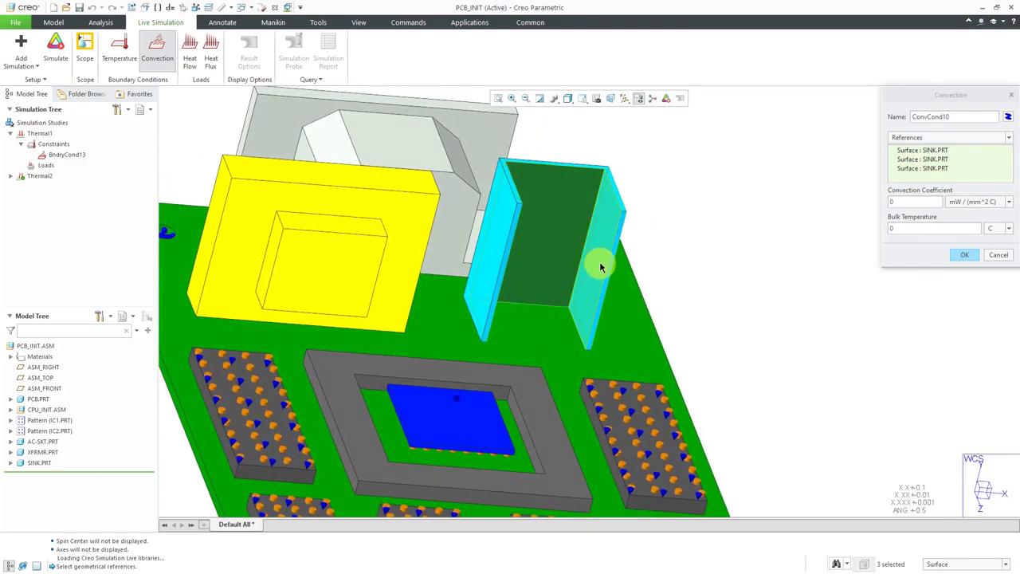
left_click(596, 264, "ctrl")
mouse_move(589, 151)
middle_mouse_down()
mouse_move(534, 167)
mouse_move(555, 214)
mouse_move(540, 239)
mouse_move(502, 175)
mouse_move(412, 220)
mouse_move(398, 262)
middle_mouse_up()
left_click(549, 231, "ctrl")
left_click(542, 239, "ctrl")
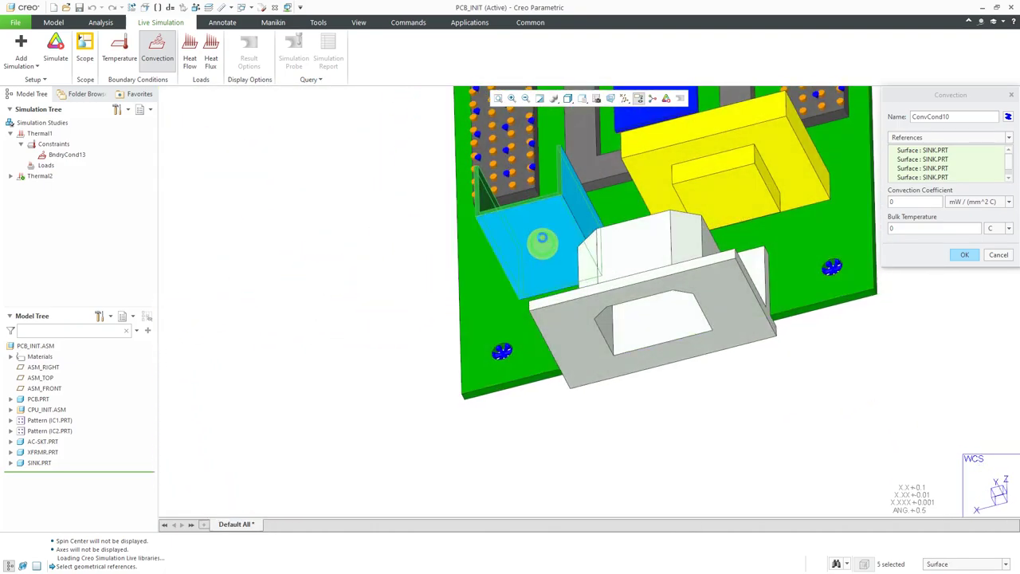
left_click(581, 200, "ctrl")
middle_click_drag(580, 200, 721, 256)
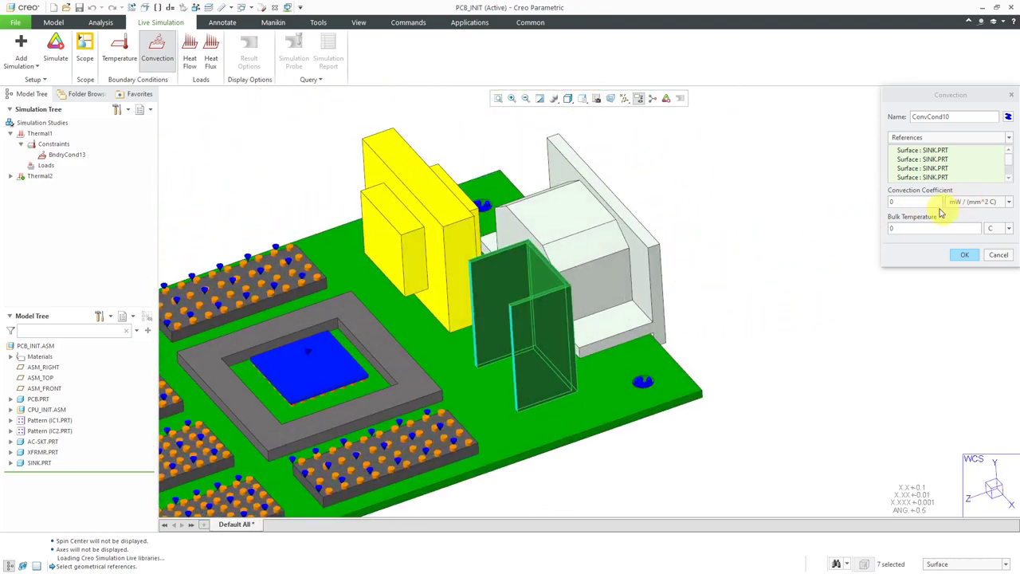
Step: Set convection coefficient 0.04 and bulk temperature 40 °C, confirming it as ConvCond10
left_click(913, 200)
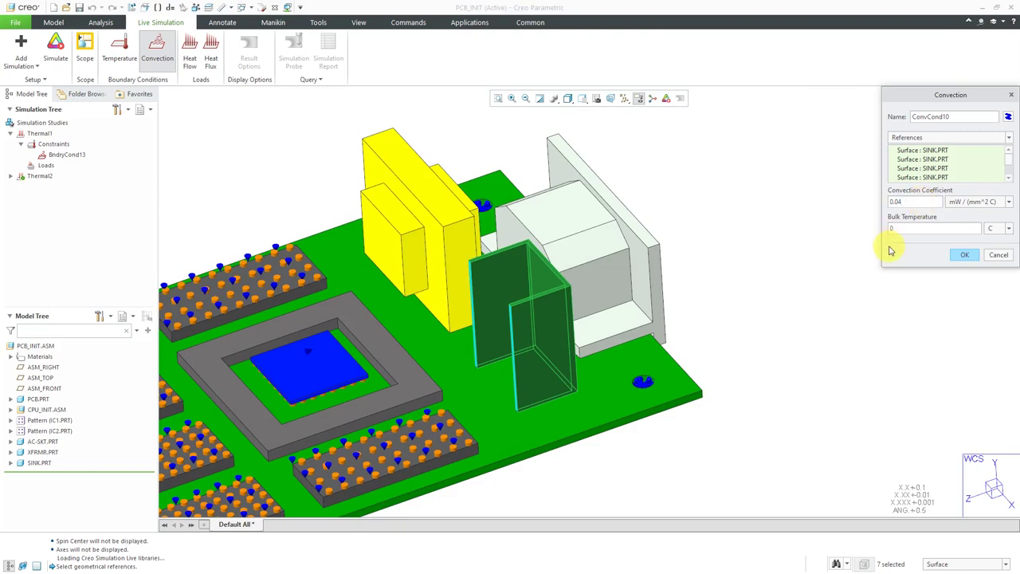
left_click(894, 228)
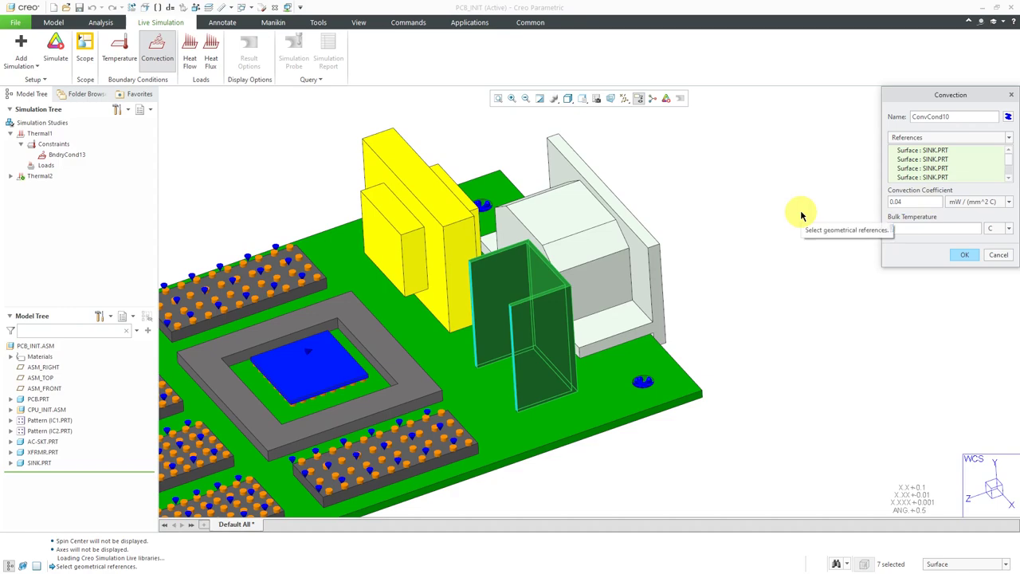
type("40")
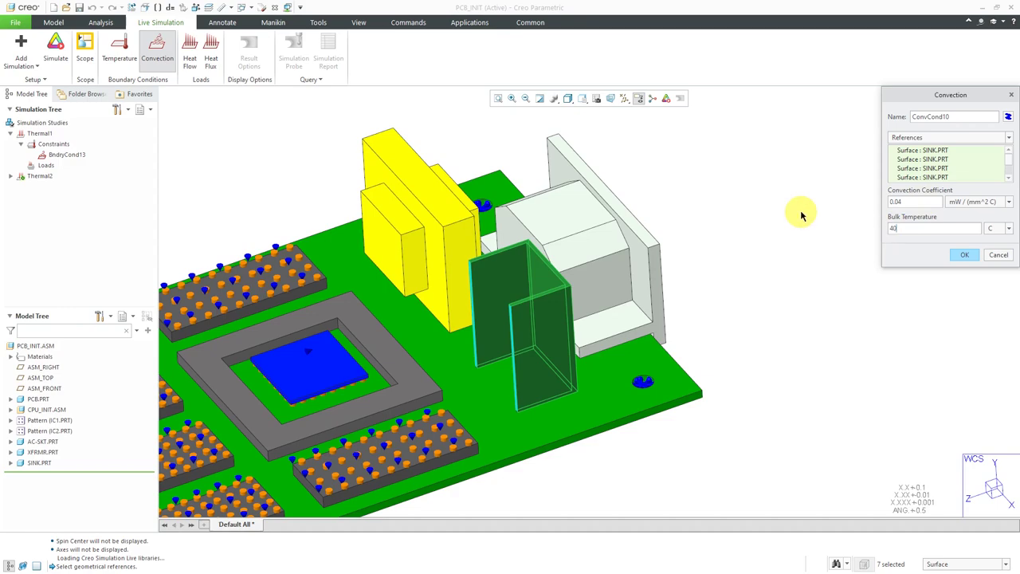
left_click(967, 255)
Step: Expand Thermal2's constraints and loads to review PrescTemp2, ConvCond8–10 and HeatFlow1–3
scroll(859, 228, "up", 3)
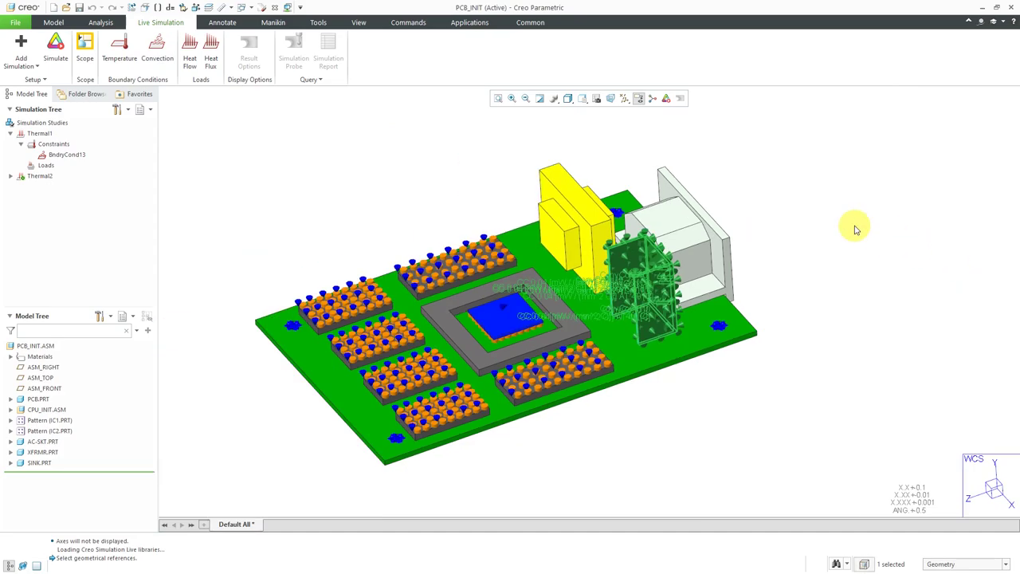
left_click(11, 177)
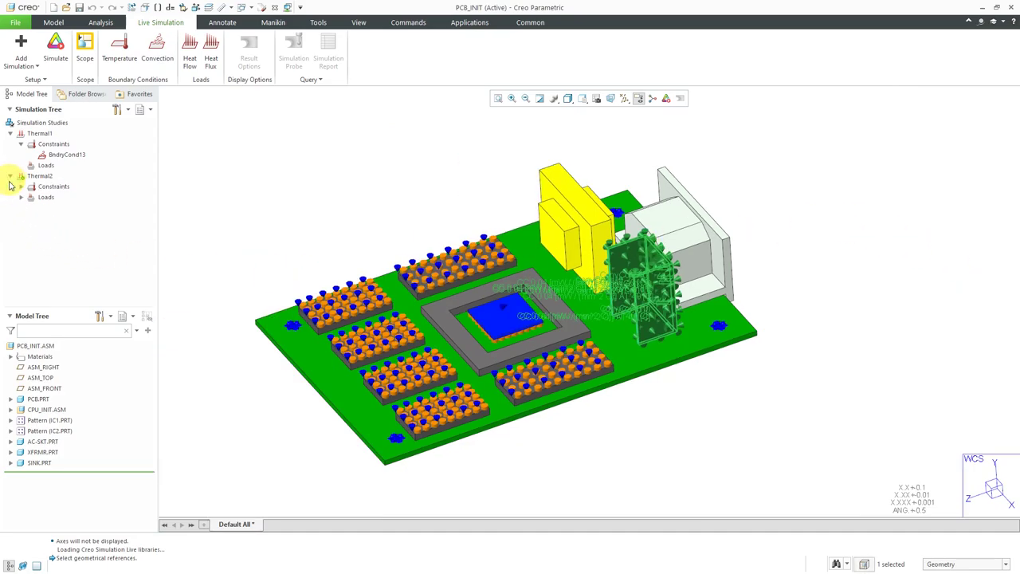
left_click(22, 186)
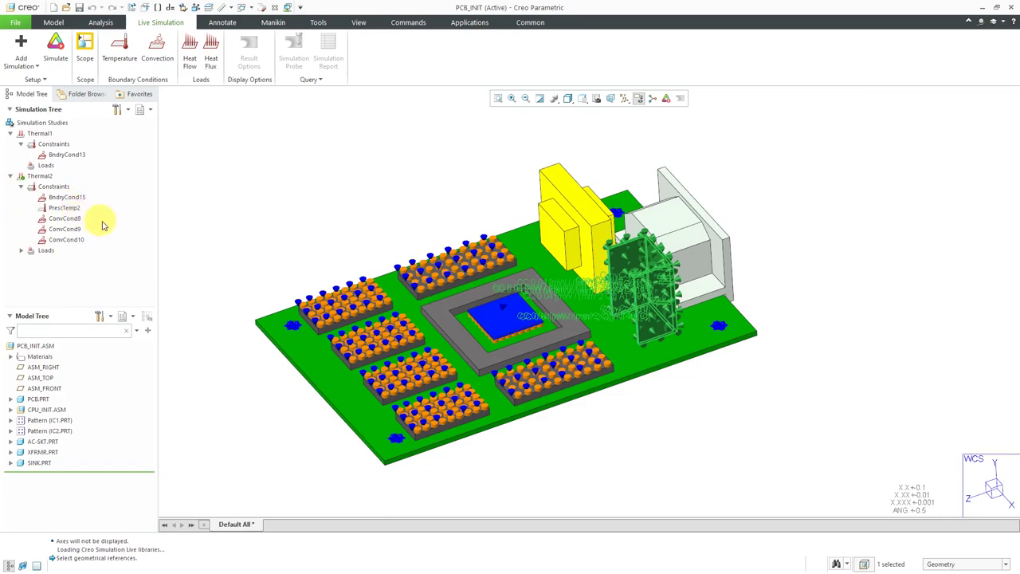
left_click(21, 251)
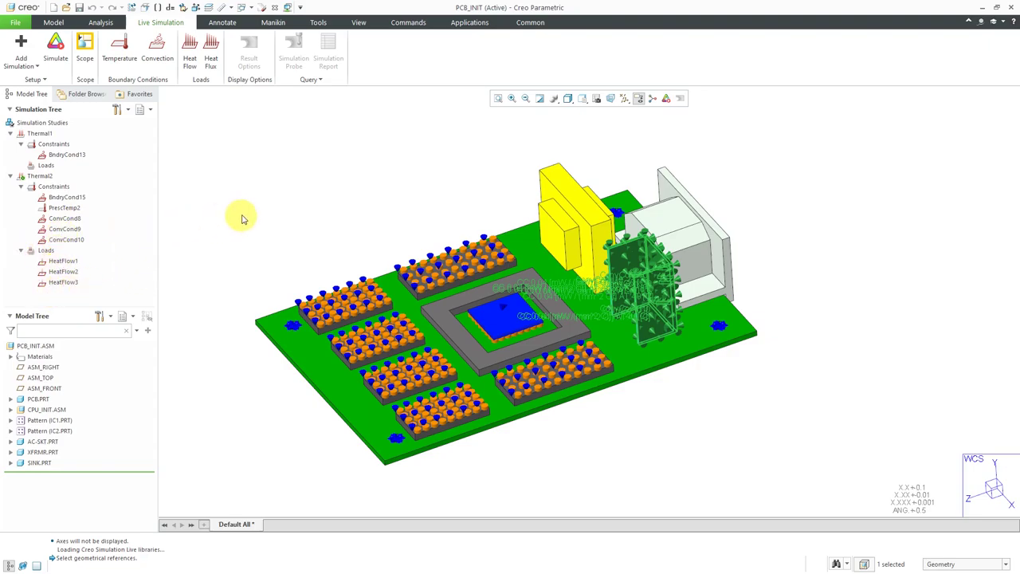
mouse_move(348, 231)
middle_mouse_down()
mouse_move(349, 220)
mouse_move(396, 215)
mouse_move(359, 220)
mouse_move(390, 208)
mouse_move(380, 223)
mouse_move(467, 369)
mouse_move(465, 275)
mouse_move(430, 263)
middle_mouse_up()
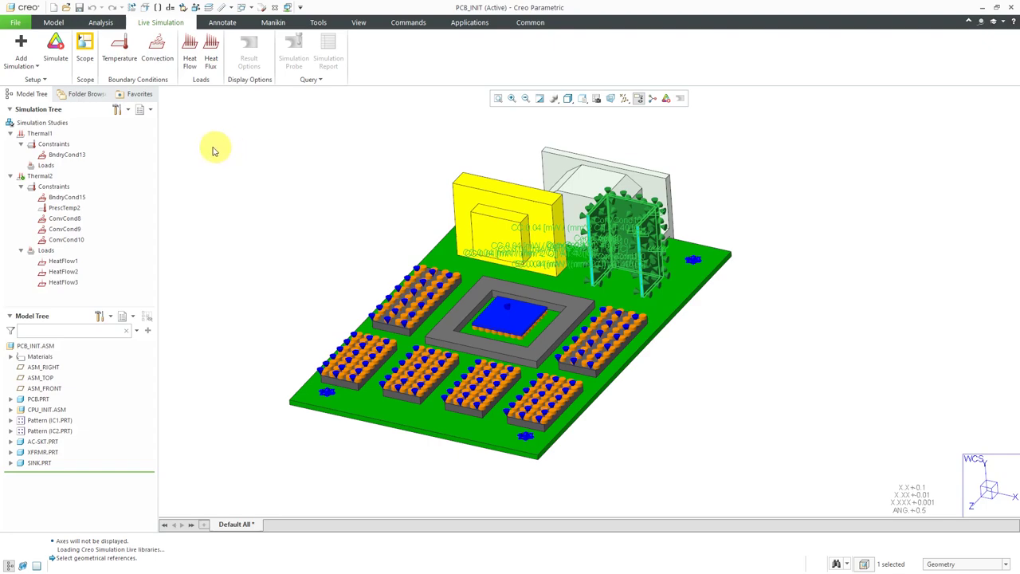
Step: Turn on live simulation so Thermal2 solves, showing temperatures from 15 to 73.04 °C
left_click(55, 61)
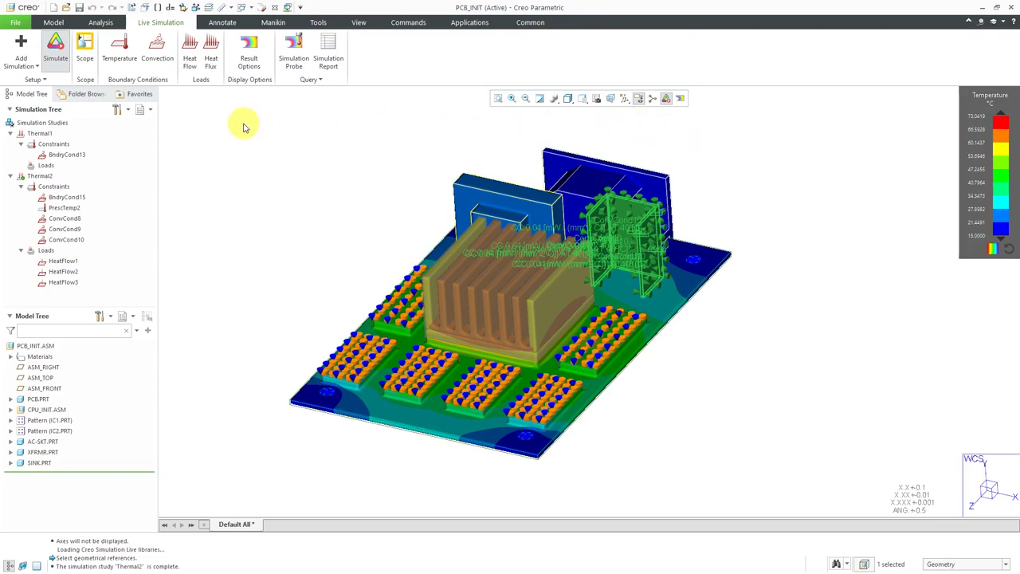
Step: Turn on Show Min/Max in Result Options, keeping Temperature as the displayed result type
left_click(250, 64)
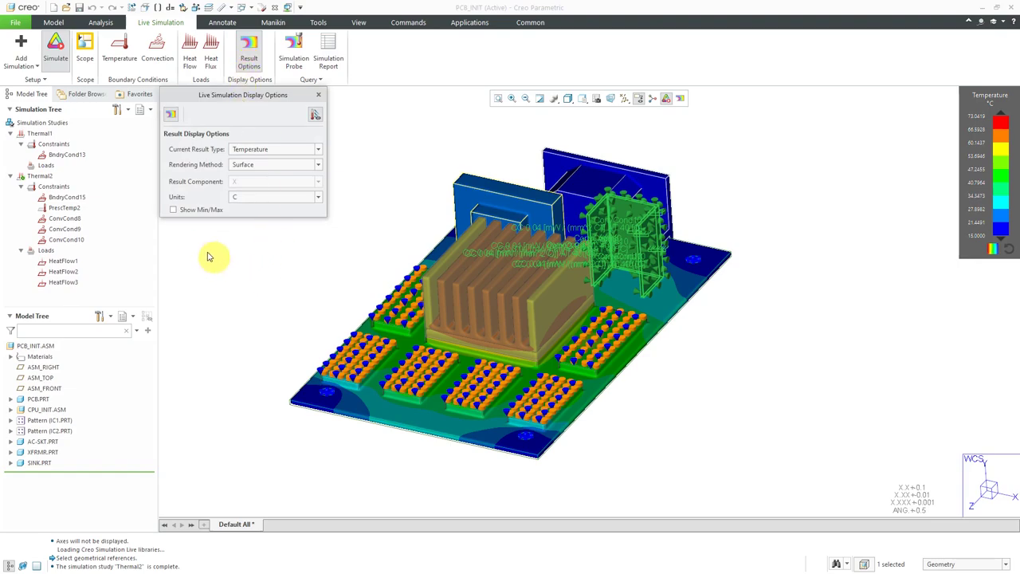
left_click(174, 209)
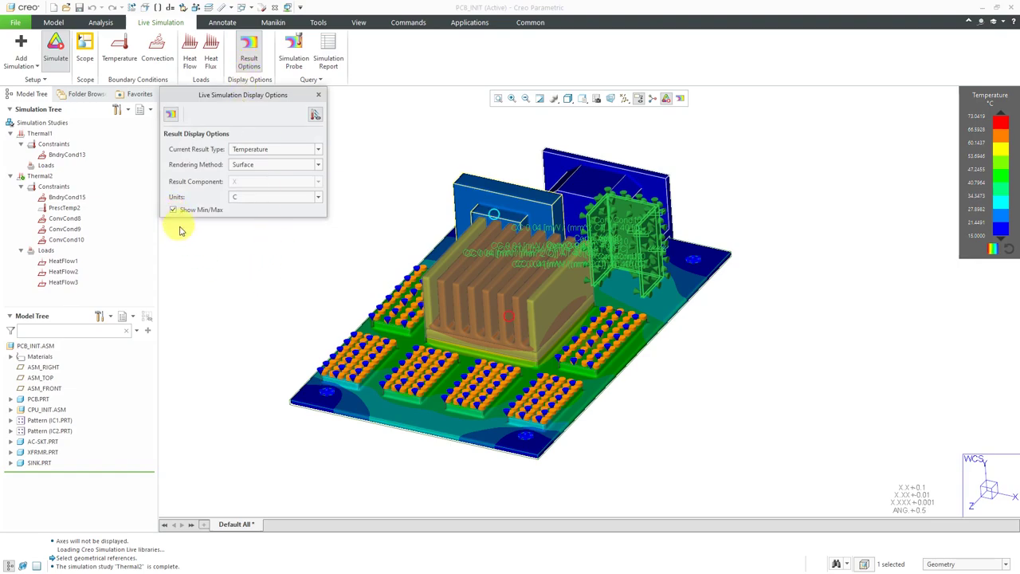
mouse_move(292, 303)
middle_mouse_down()
mouse_move(342, 296)
mouse_move(292, 303)
mouse_move(299, 325)
mouse_move(314, 306)
mouse_move(303, 298)
middle_mouse_up()
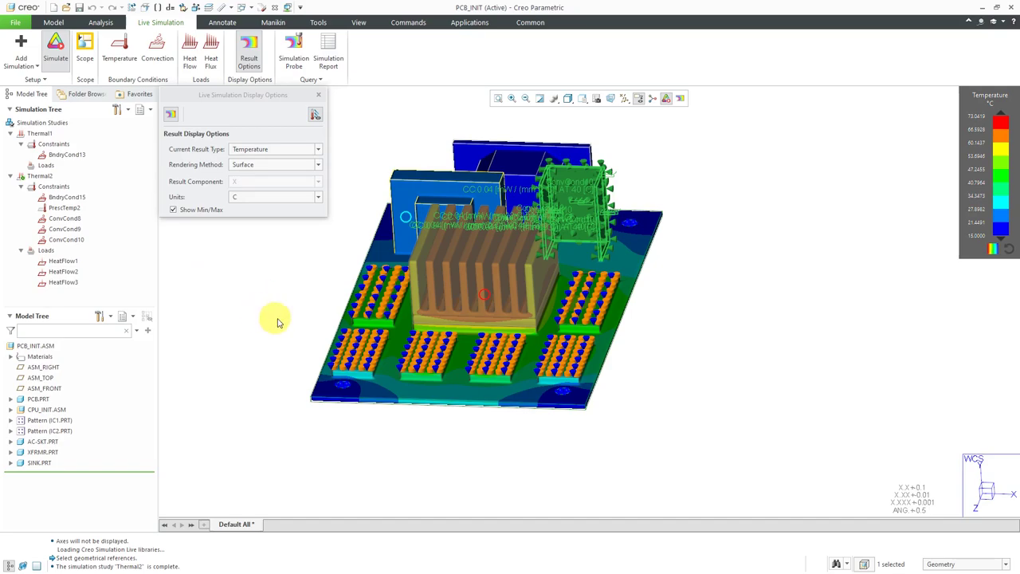
middle_click_drag(353, 312, 338, 335)
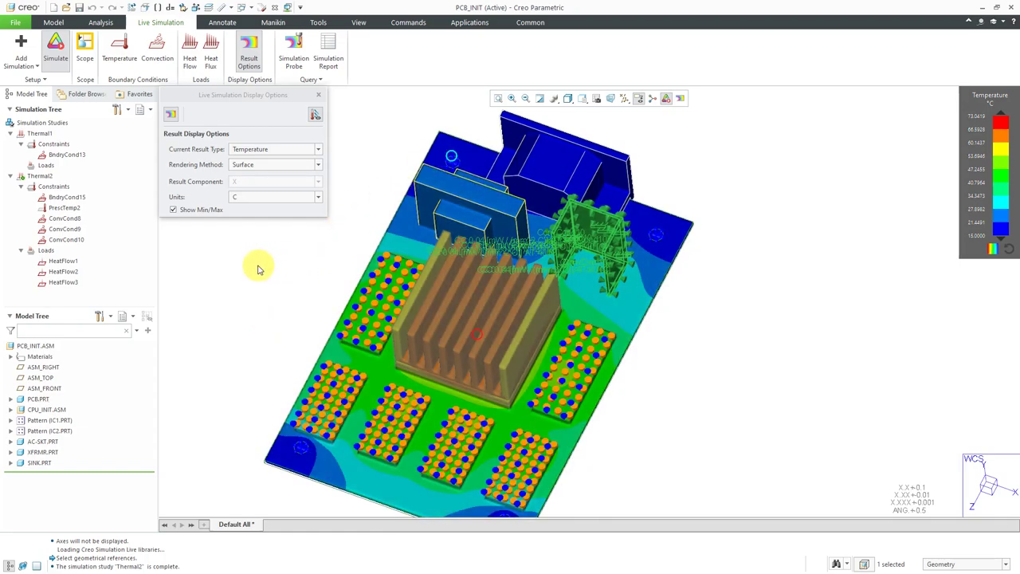
left_click(316, 117)
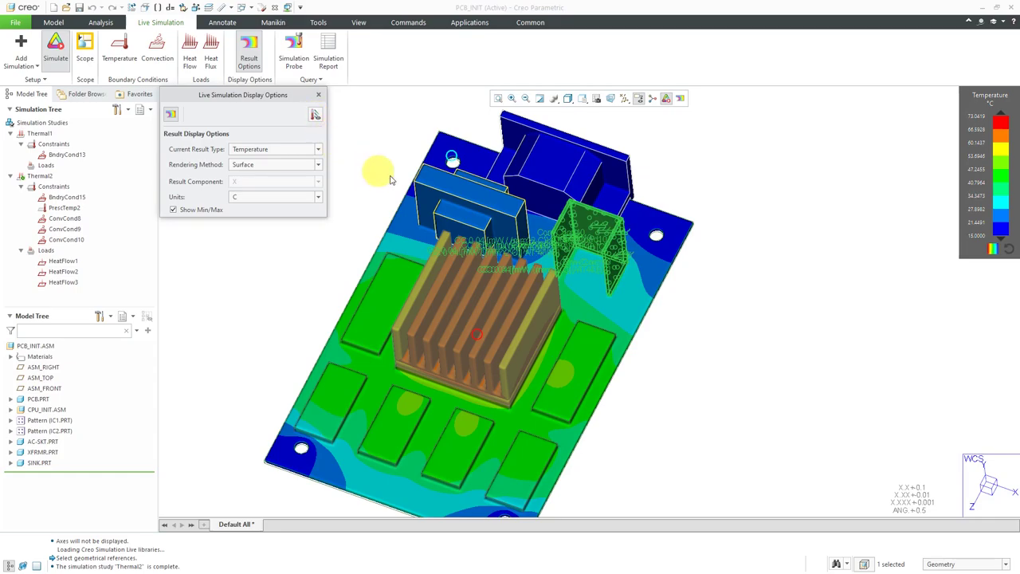
mouse_move(459, 191)
middle_mouse_down()
mouse_move(467, 167)
mouse_move(474, 175)
mouse_move(459, 180)
middle_mouse_up()
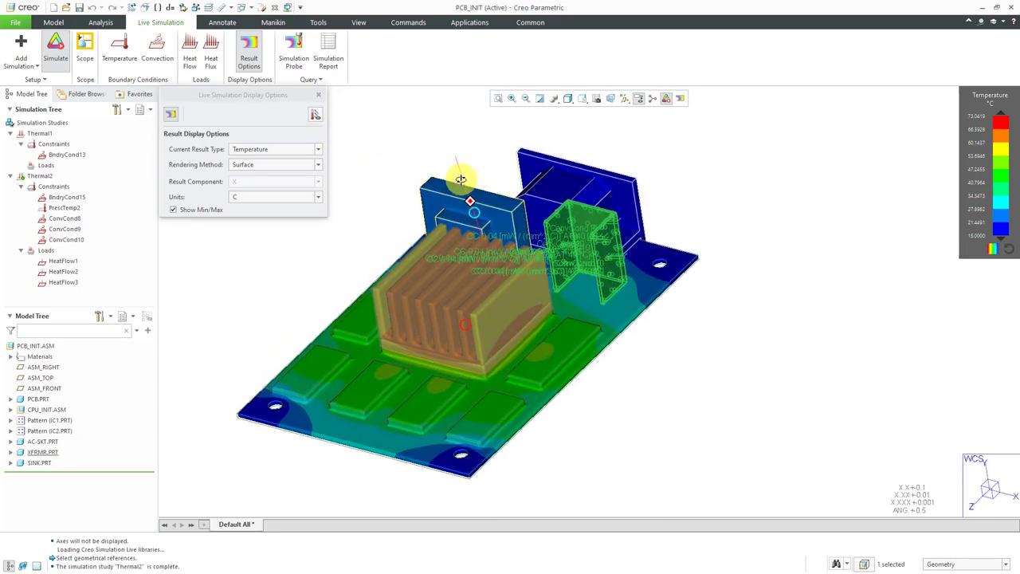
mouse_move(579, 255)
middle_mouse_down()
mouse_move(603, 221)
mouse_move(618, 261)
mouse_move(587, 246)
middle_mouse_up()
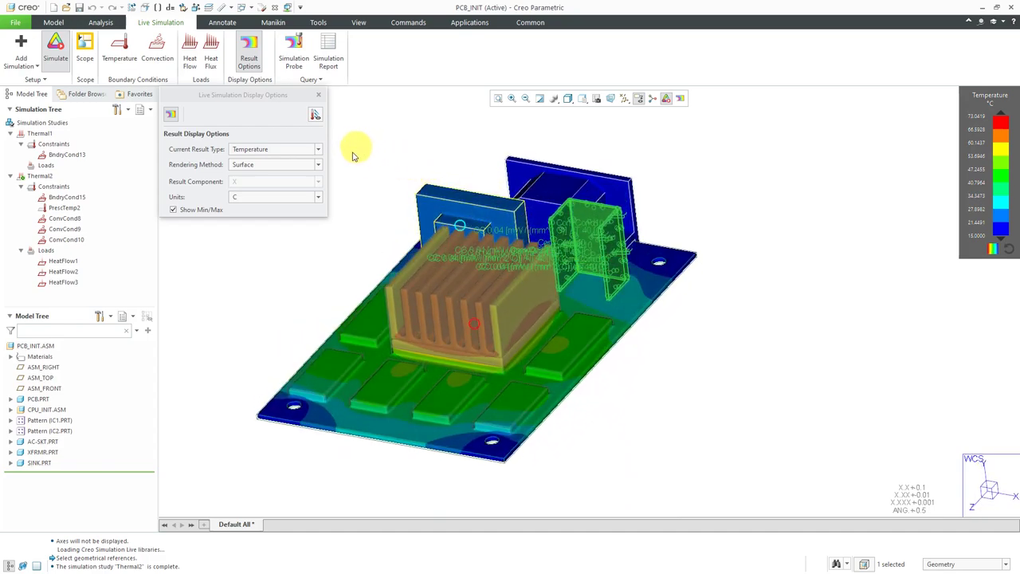
left_click(284, 151)
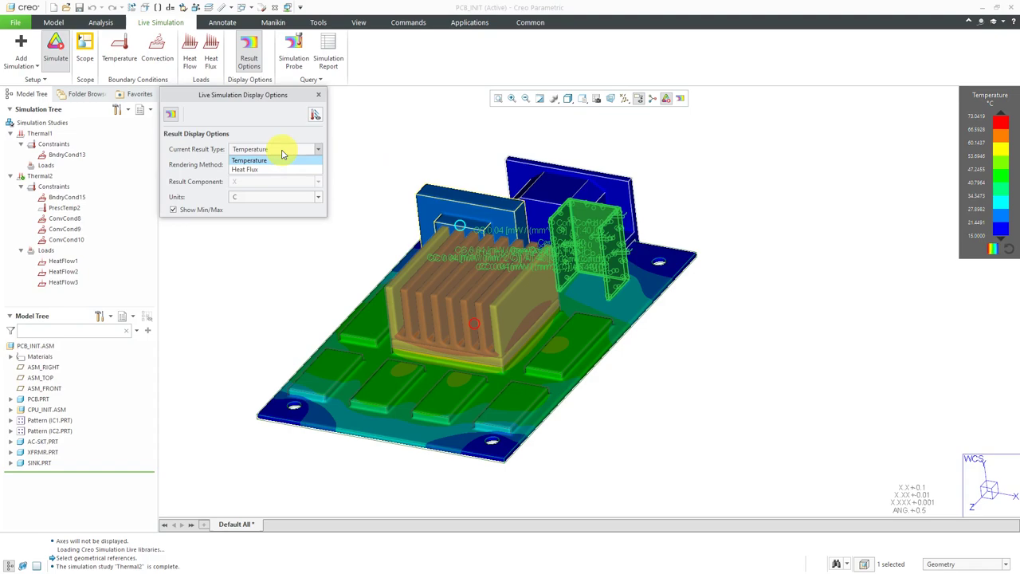
left_click(281, 153)
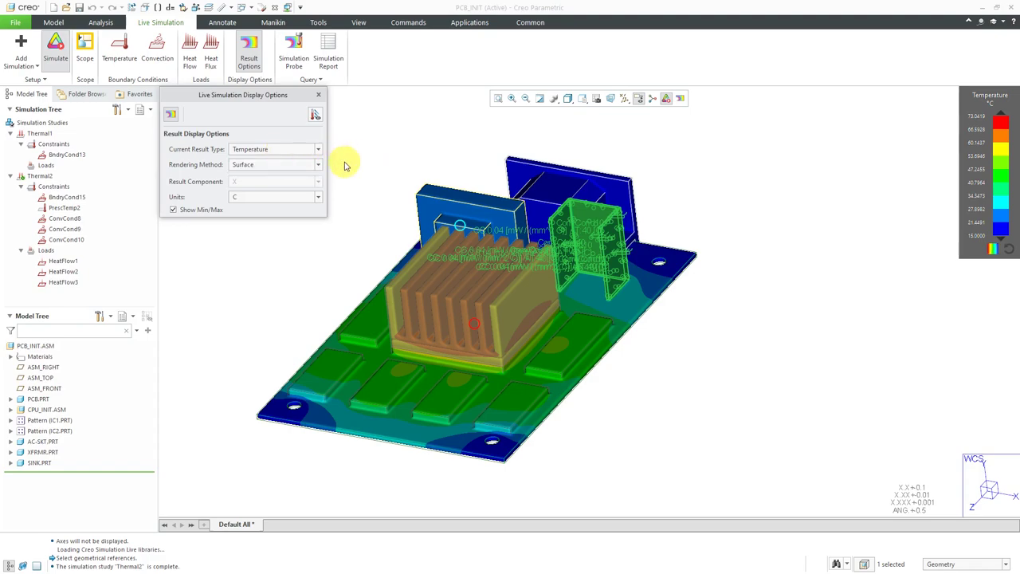
left_click(318, 95)
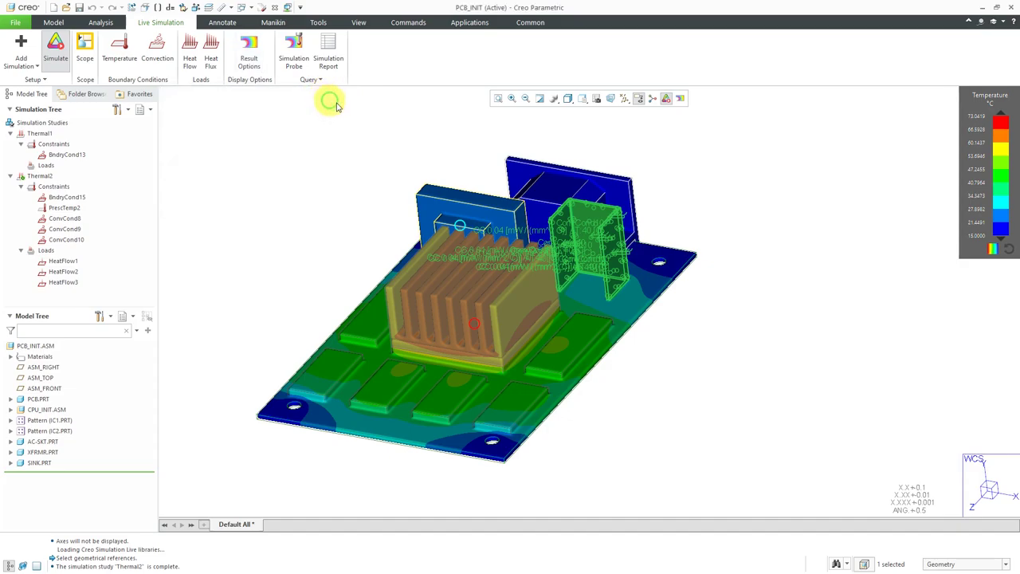
left_click(327, 49)
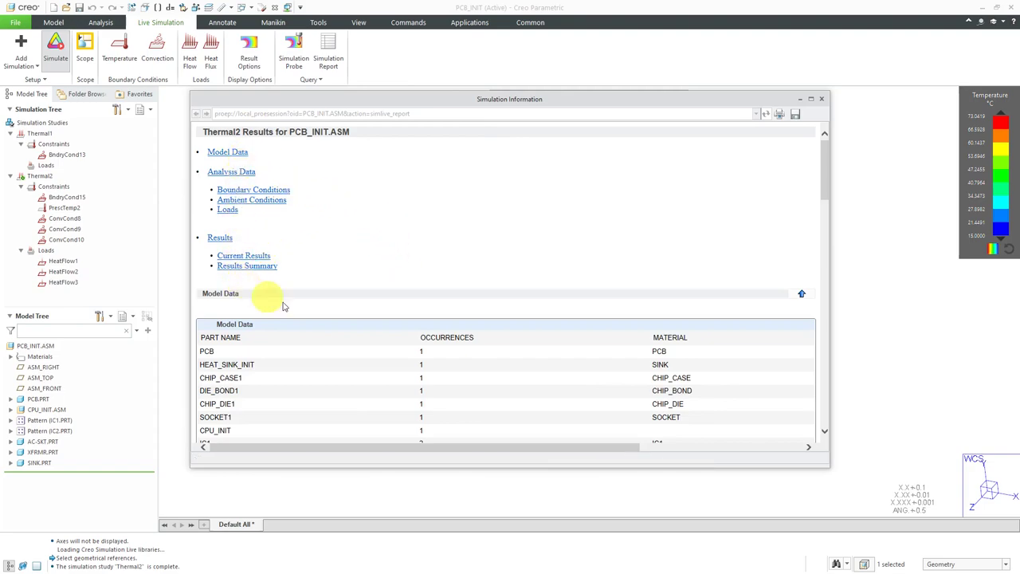
scroll(323, 312, "down", 1)
scroll(318, 303, "down", 3)
scroll(323, 327, "down", 5)
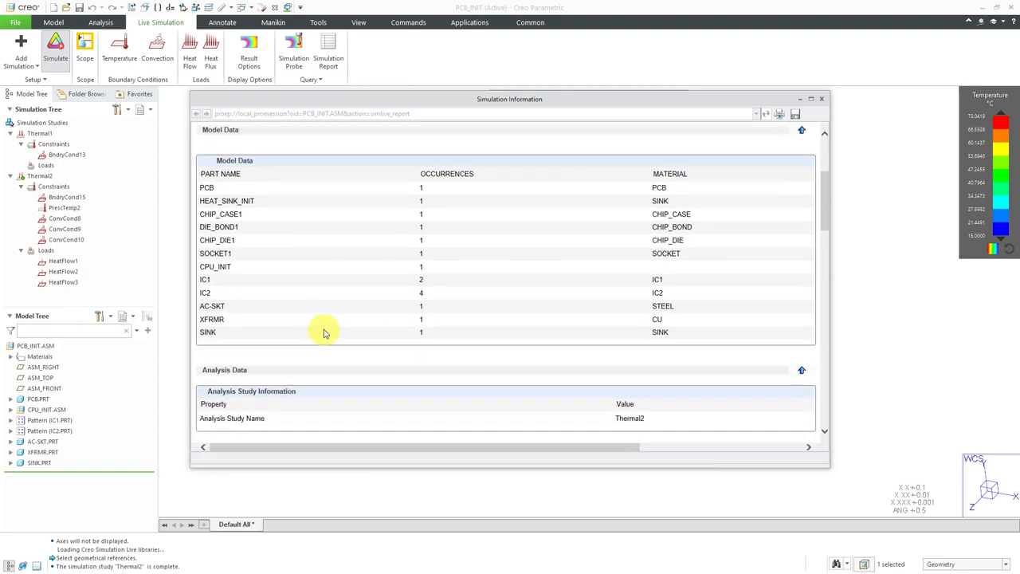
scroll(323, 311, "down", 3)
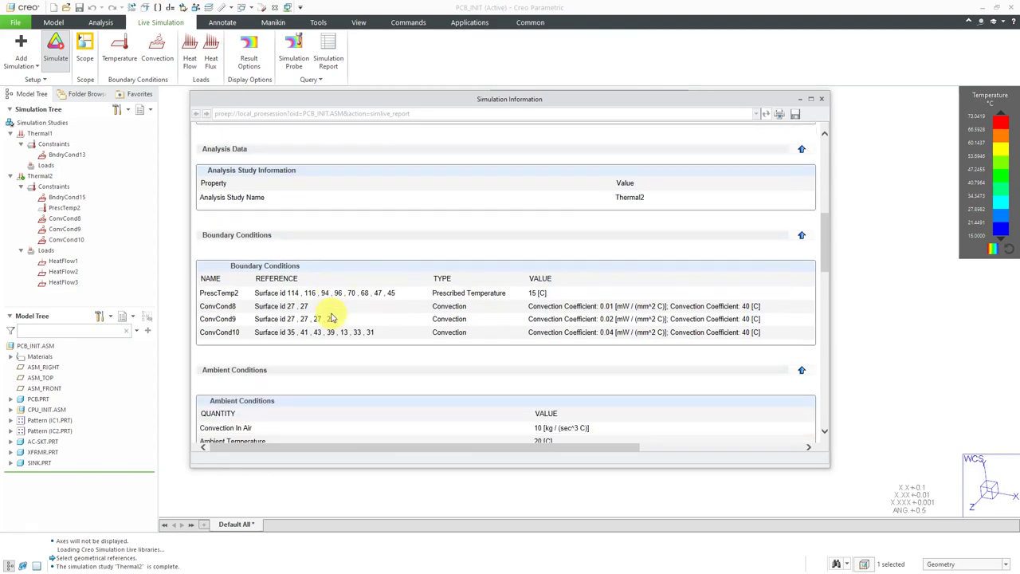
scroll(351, 326, "down", 3)
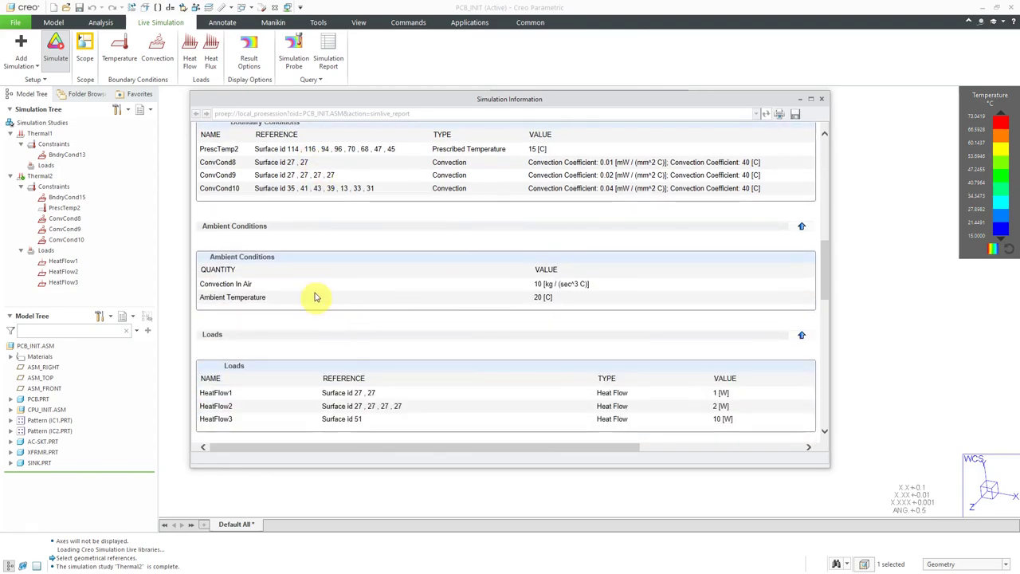
scroll(324, 297, "down", 3)
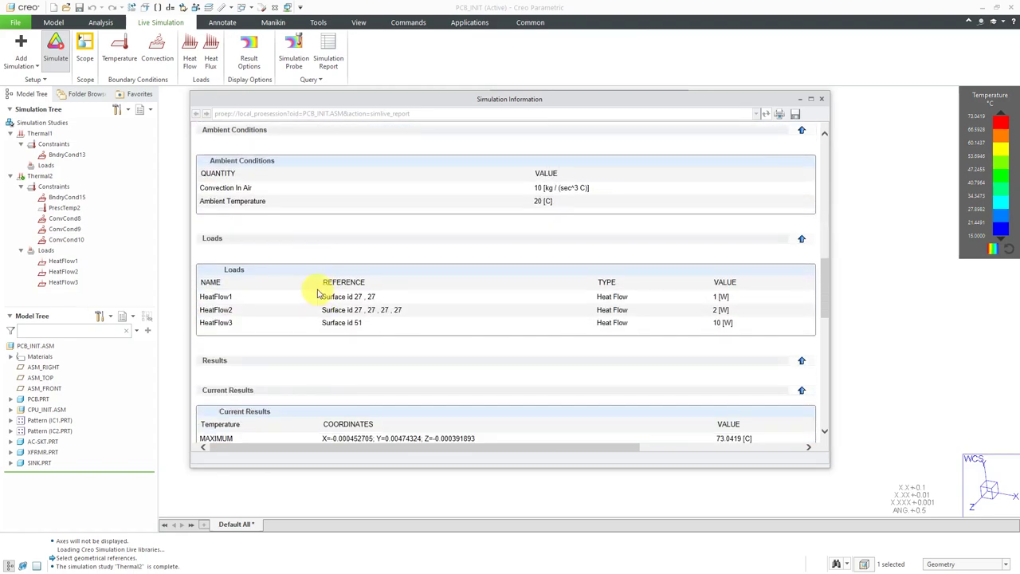
scroll(339, 303, "down", 3)
scroll(345, 308, "down", 1)
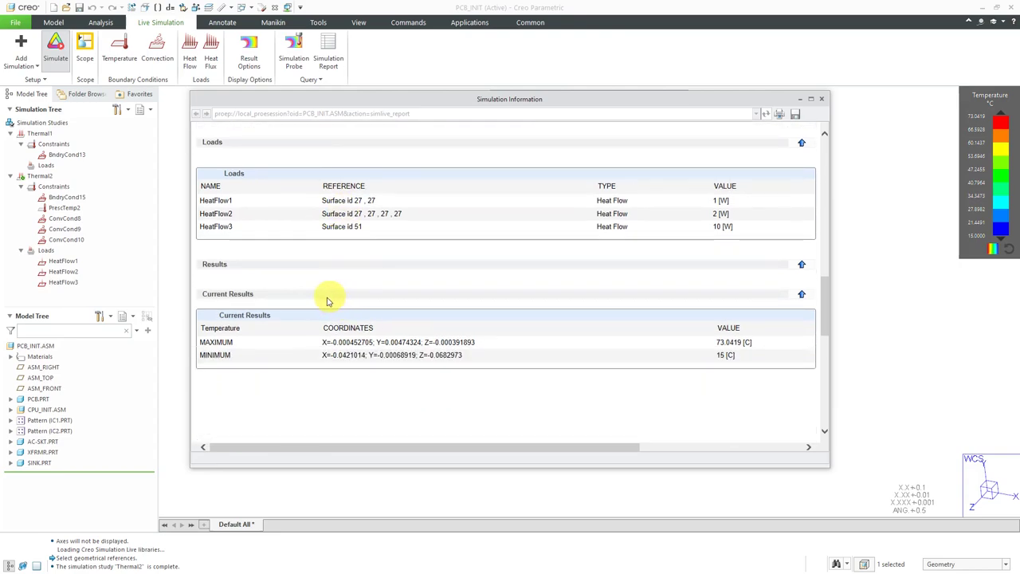
left_click(822, 104)
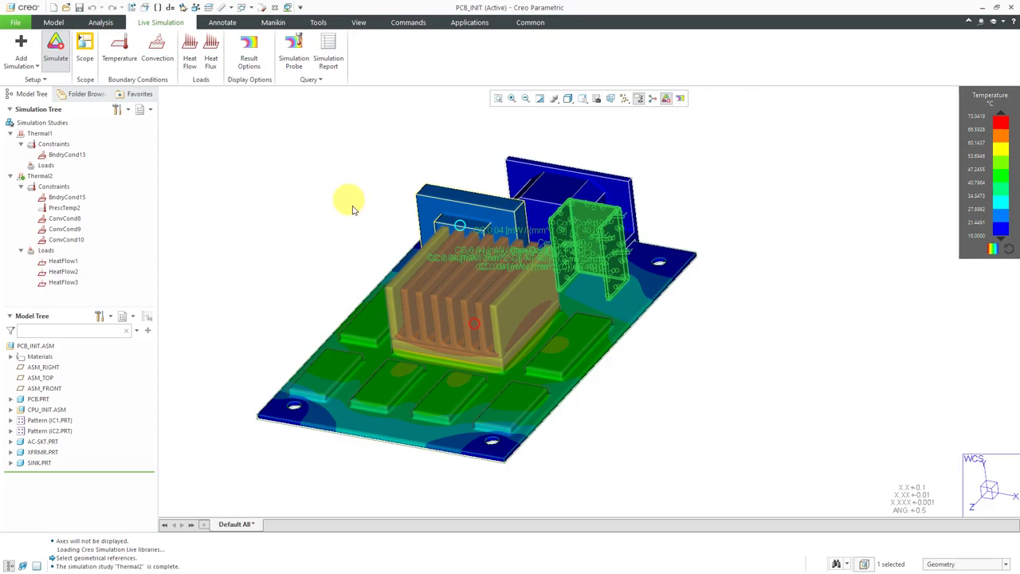
middle_click_drag(398, 218, 387, 216)
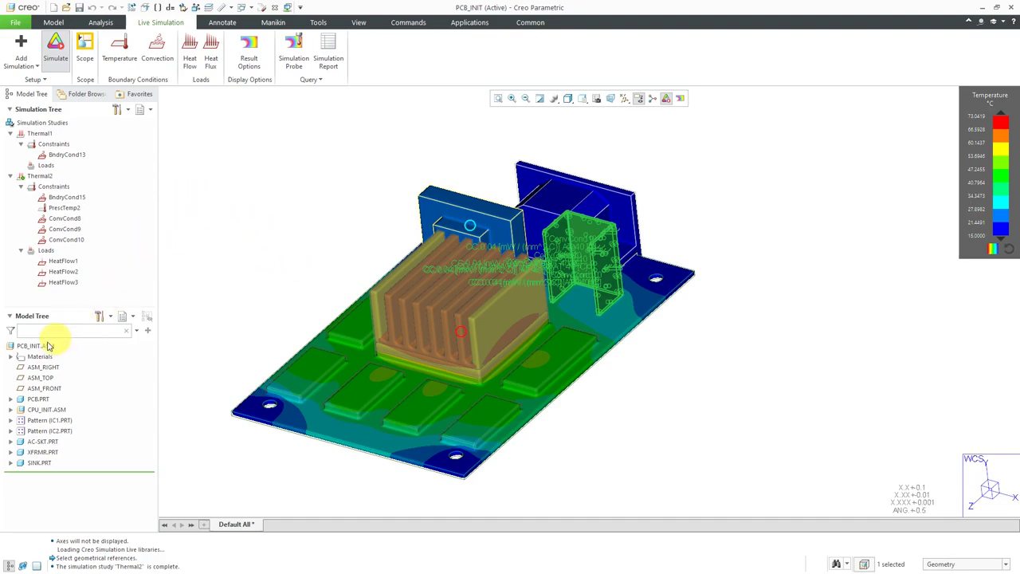
Step: Replace PCB.PRT's material with Steel_medium_carbon from the Granta-Design Ferrous_metals library
left_click(11, 399)
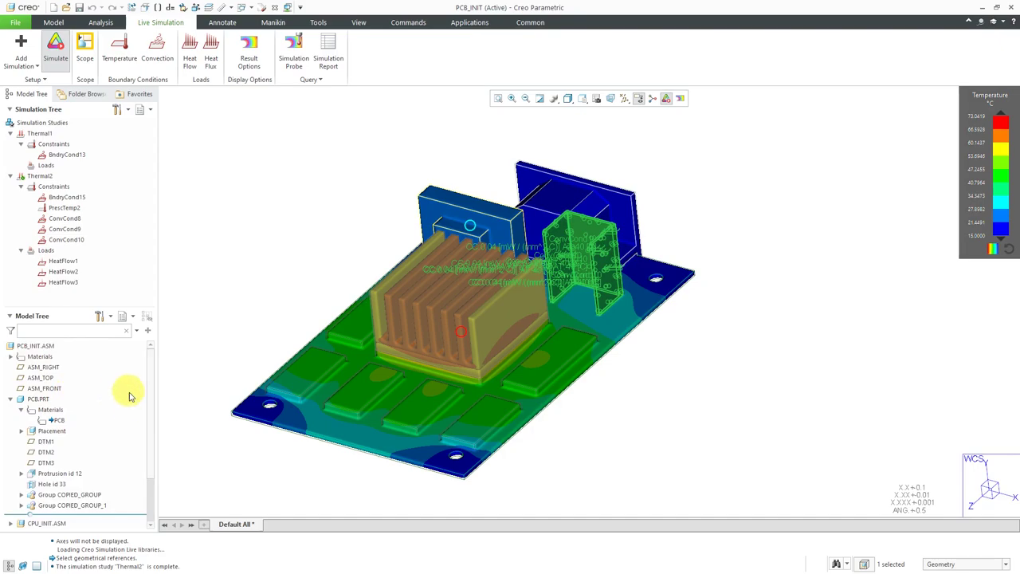
right_click(49, 409)
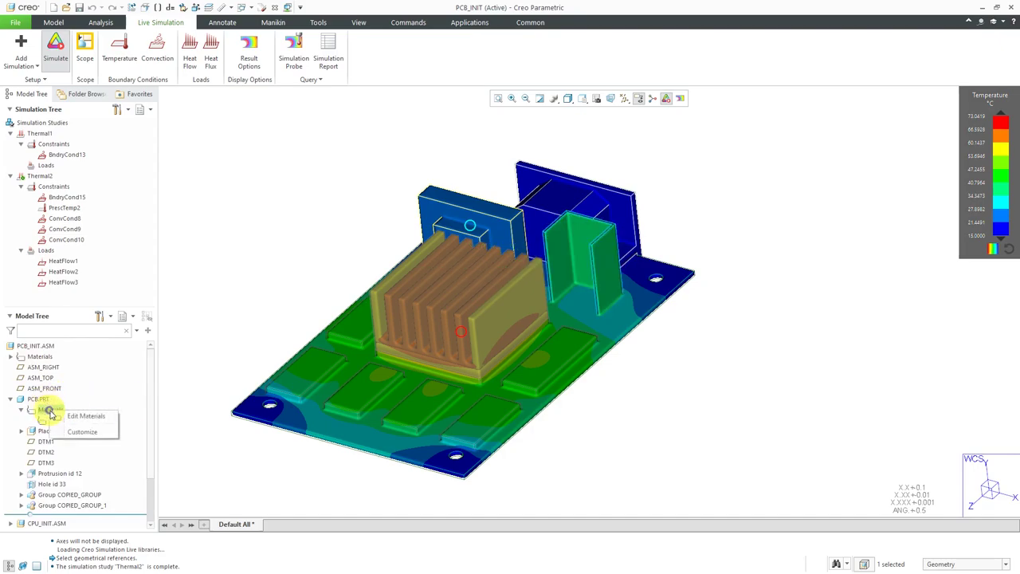
left_click(86, 416)
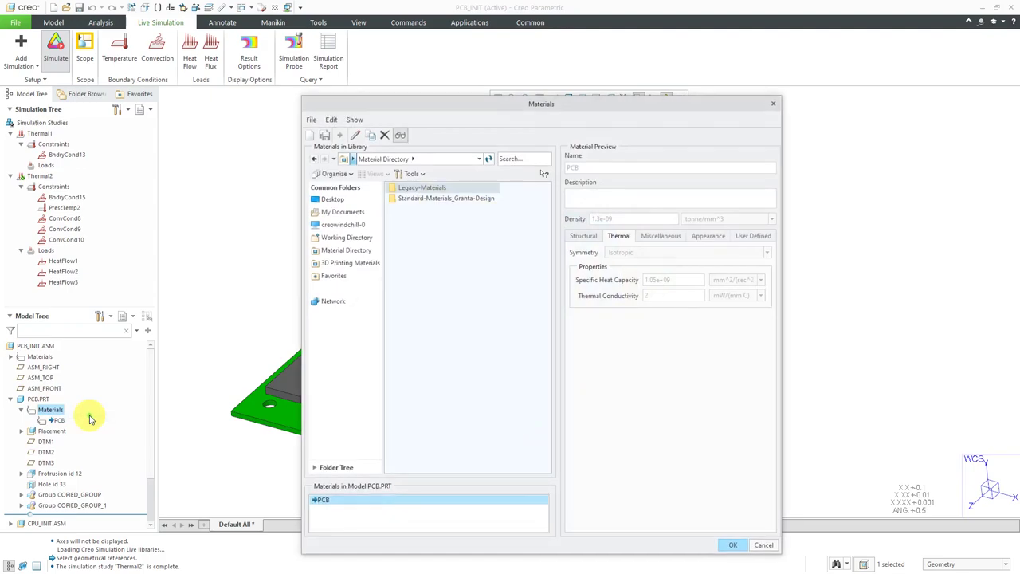
double_click(455, 199)
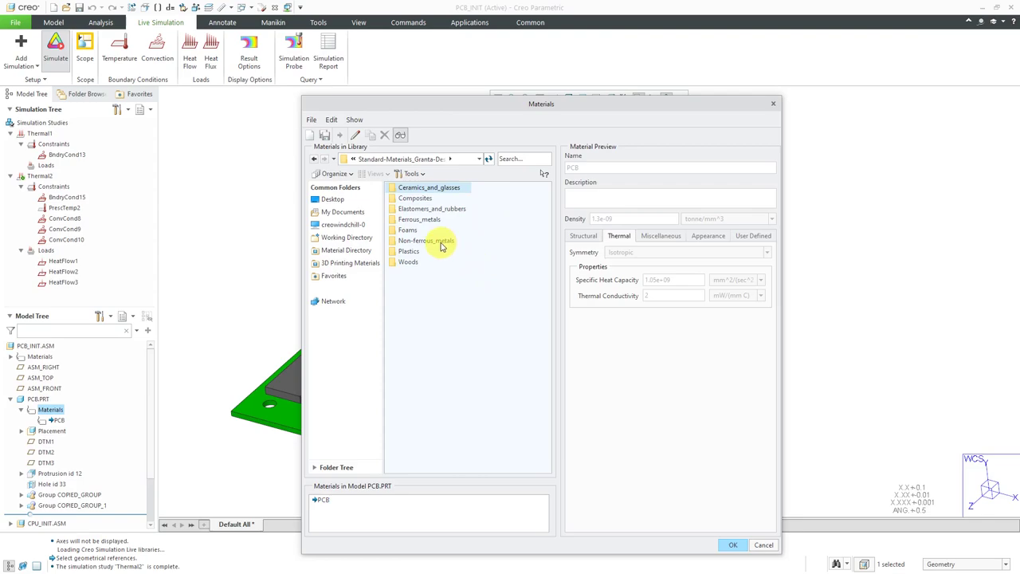
double_click(434, 219)
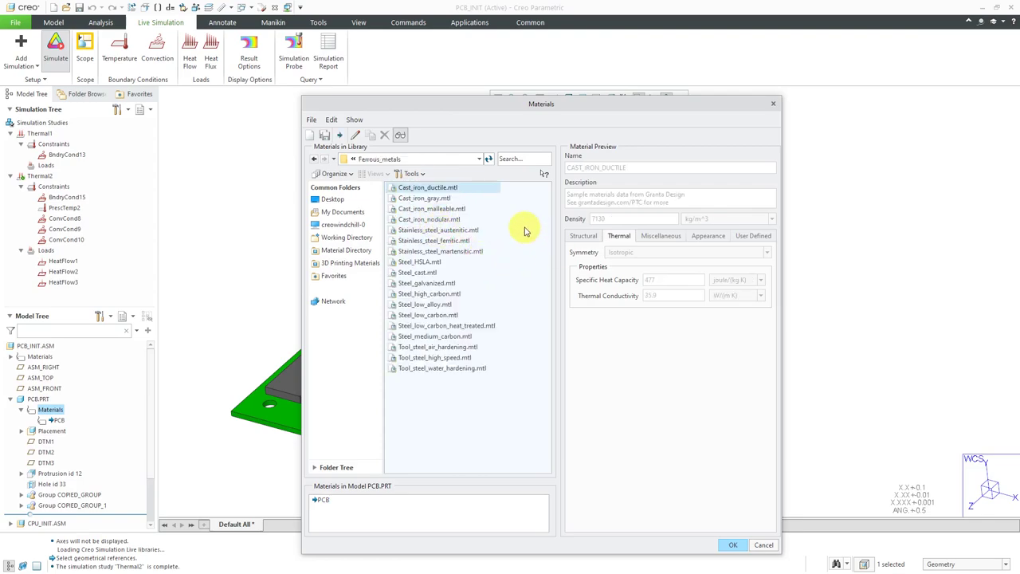
left_click(447, 338)
right_click(447, 337)
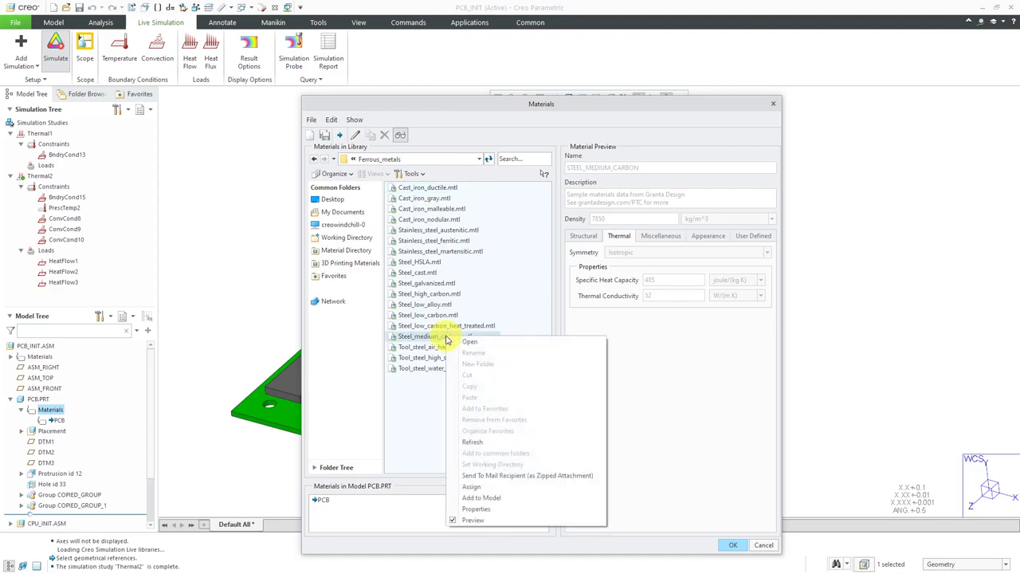
left_click(473, 486)
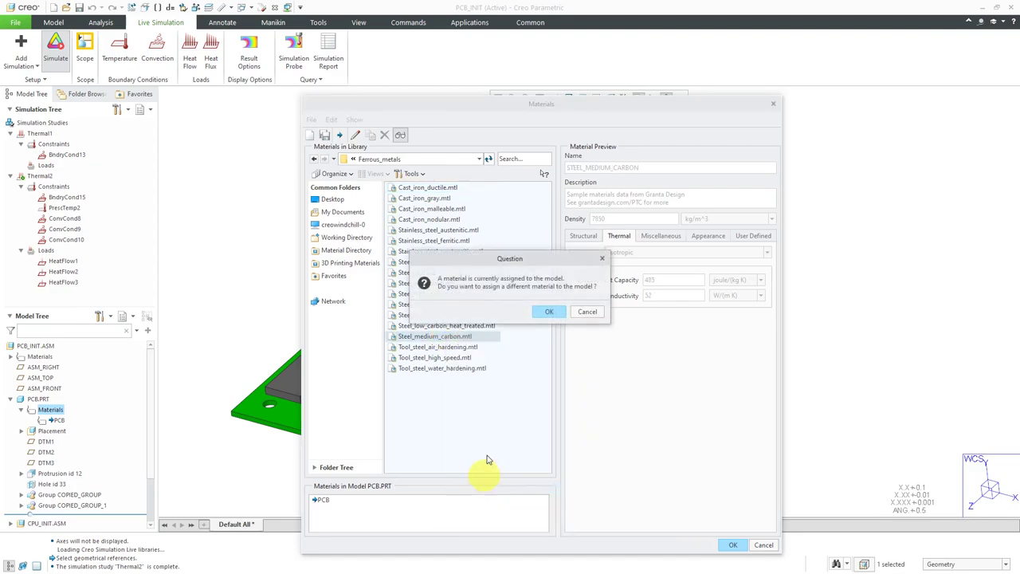
left_click(551, 310)
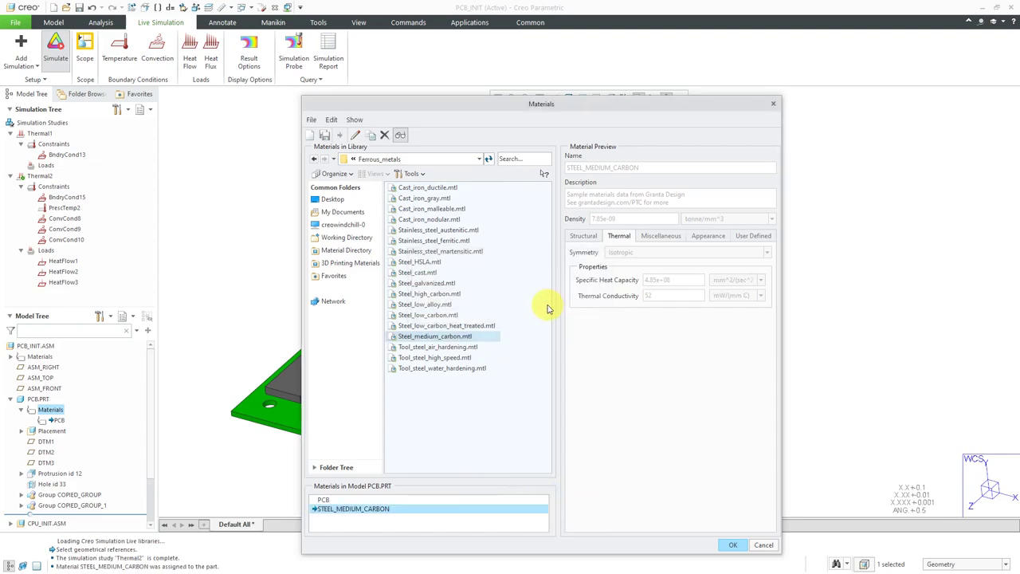
left_click(731, 546)
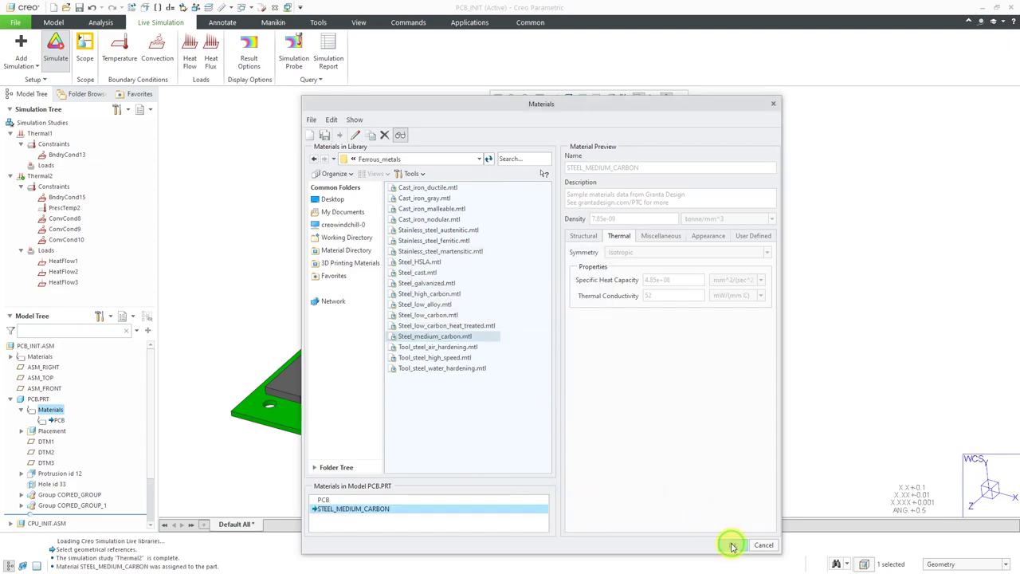